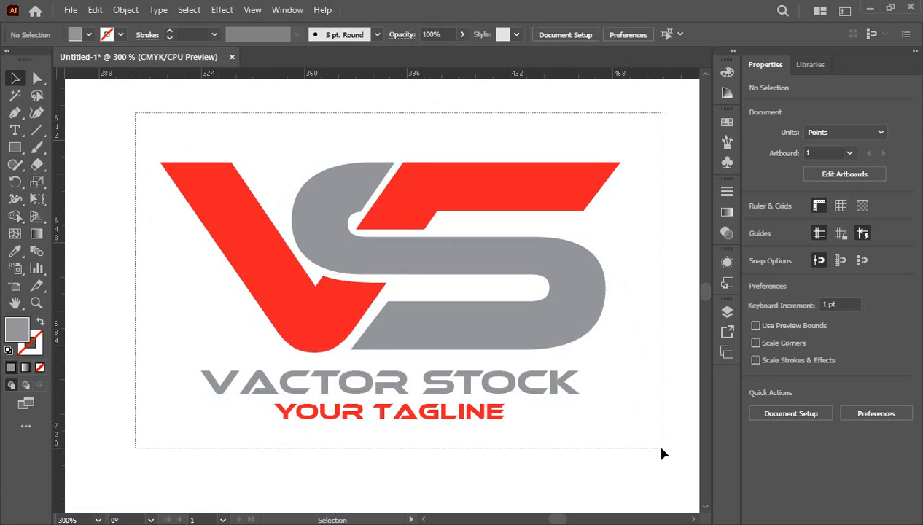
# Step: Delete the existing logo artwork and add the text "VS" in the Ethnocentric font on the empty canvas
pyautogui.press('Delete')
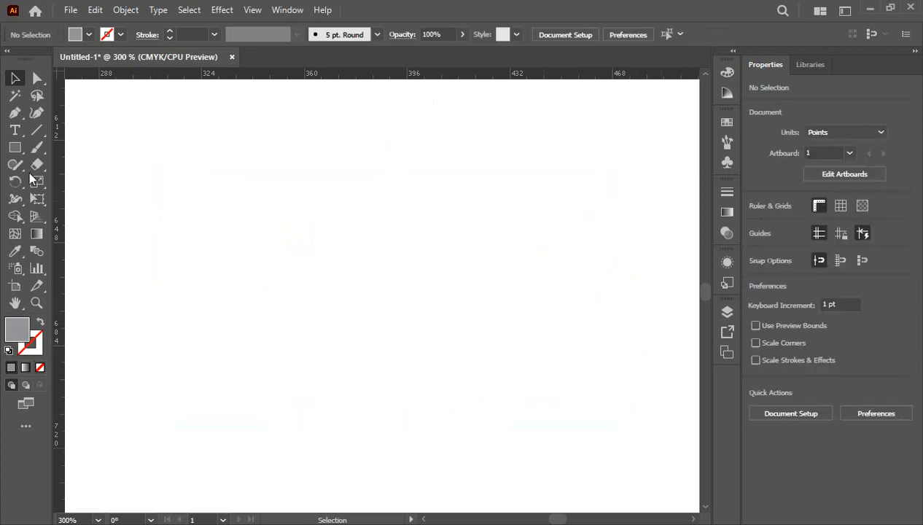
pyautogui.click(16, 130)
pyautogui.click(322, 271)
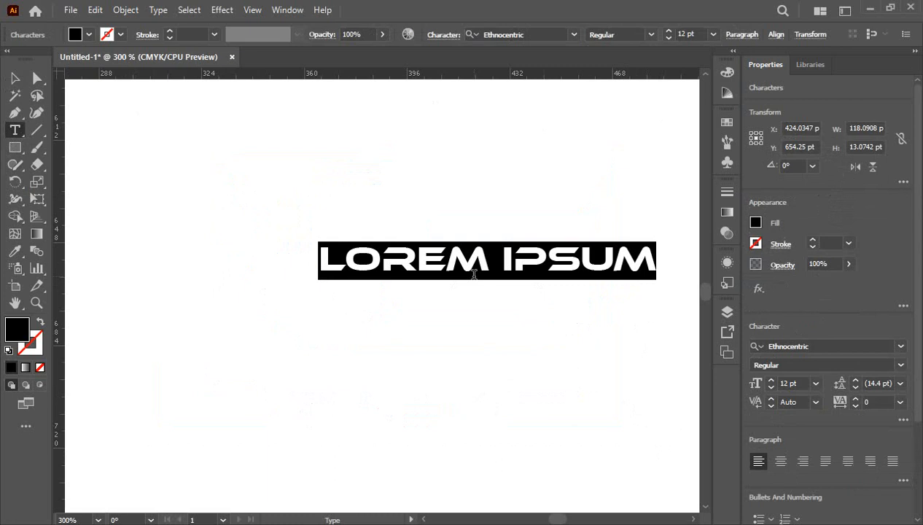
pyautogui.write('VS')
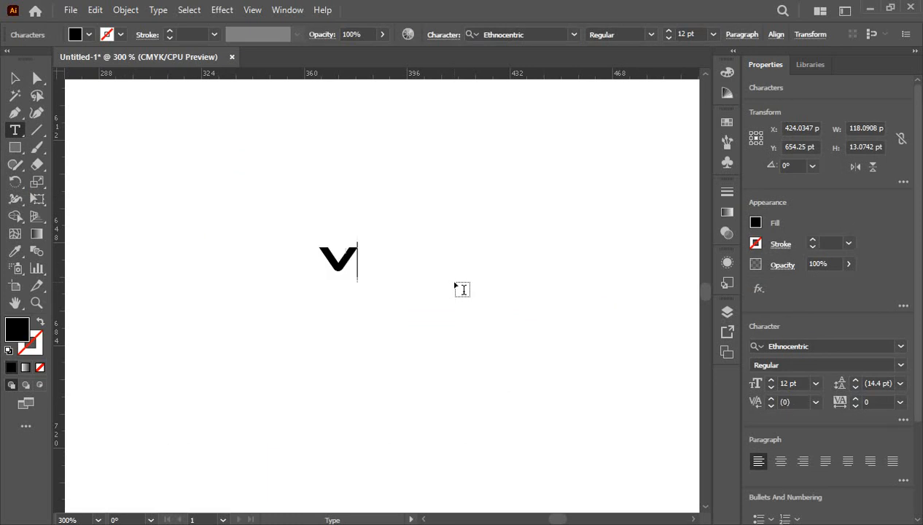
# Step: Enlarge the VS text to about 36.7 pt and place it near the middle of the canvas
pyautogui.click(15, 78)
pyautogui.moveTo(390, 282); pyautogui.dragTo(510, 371)
pyautogui.click(281, 259)
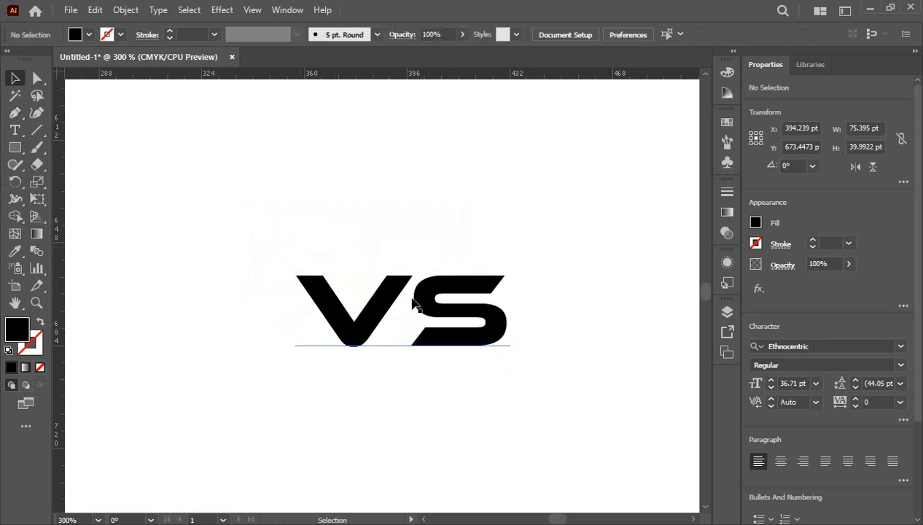
# Step: Open the character settings of the VS text to check which font it uses
pyautogui.click(387, 289)
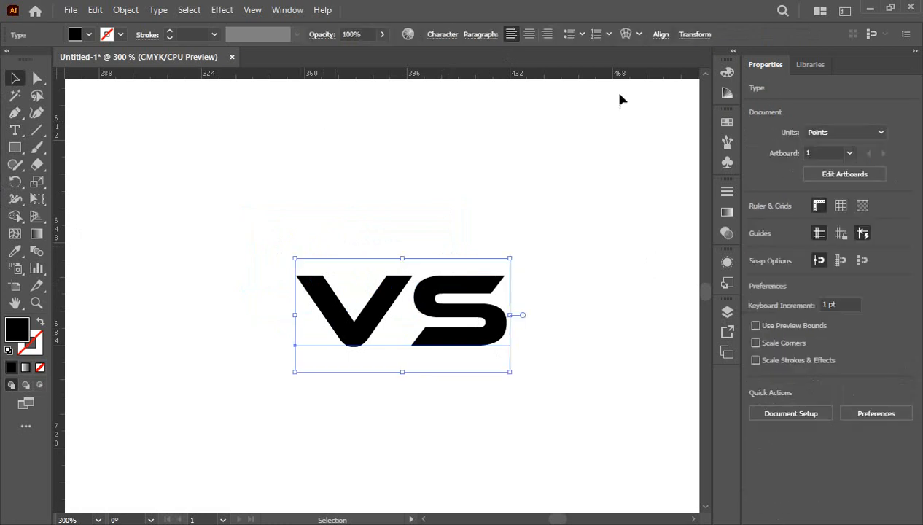
pyautogui.click(448, 36)
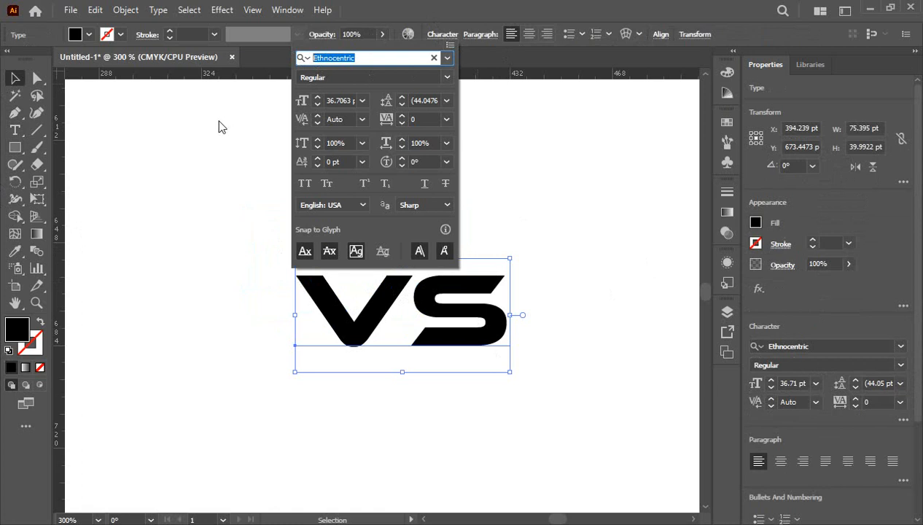
pyautogui.press('Escape')
# Step: Add a separate text label reading "ETHNOCENTRIC" above the VS text
pyautogui.click(14, 129)
pyautogui.click(128, 157)
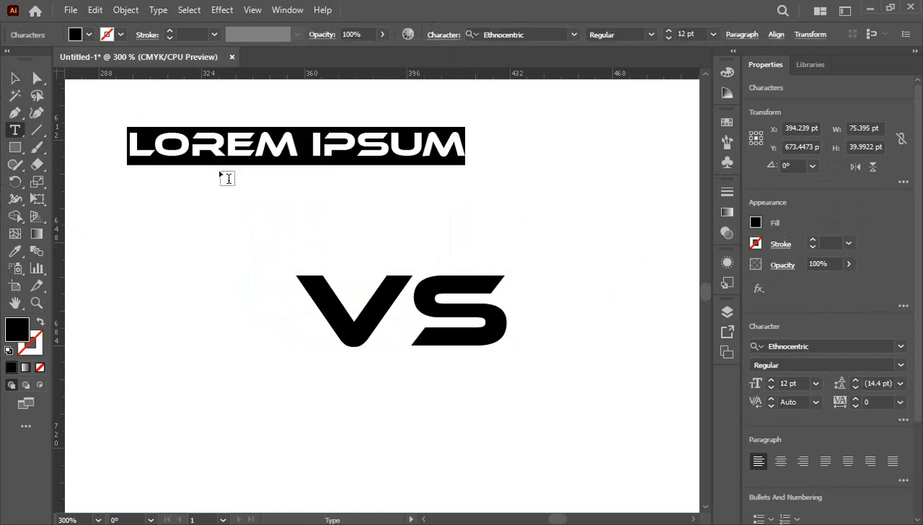
pyautogui.write('ETHNOCENTRIC')
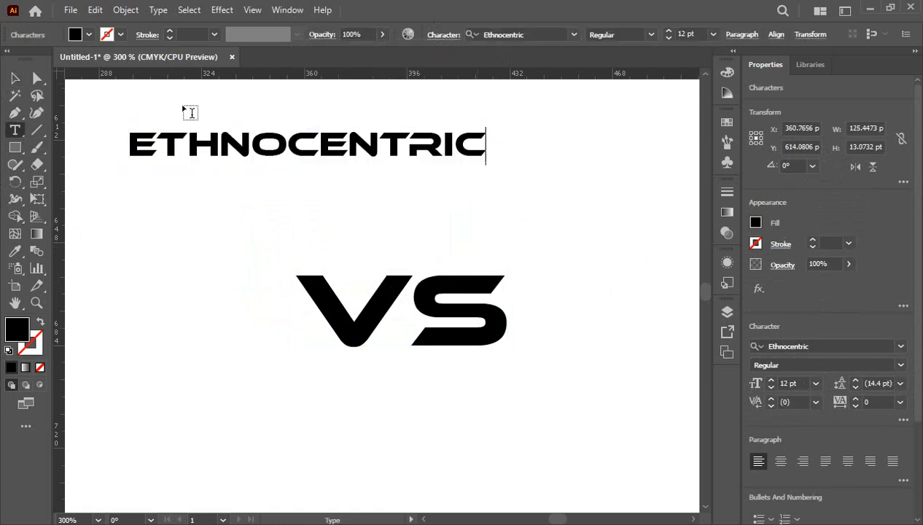
# Step: Scale the ETHNOCENTRIC label down slightly and move it up and left, away from the VS text
pyautogui.click(15, 78)
pyautogui.moveTo(484, 165); pyautogui.dragTo(444, 160)
pyautogui.moveTo(339, 149); pyautogui.dragTo(253, 114)
pyautogui.click(423, 196)
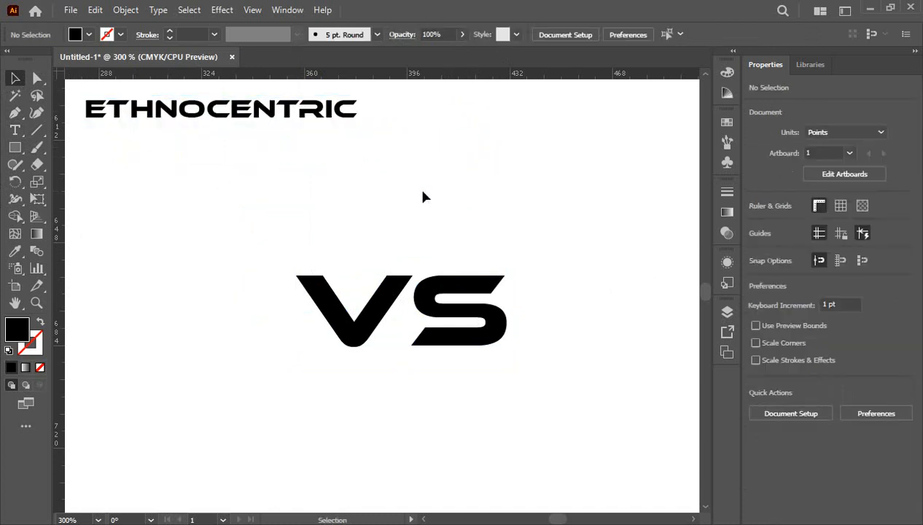
# Step: Convert the VS text to outlines and ungroup it into separate V and S shapes
pyautogui.keyDown('ctrl'); pyautogui.click(416, 306); pyautogui.keyUp('ctrl')
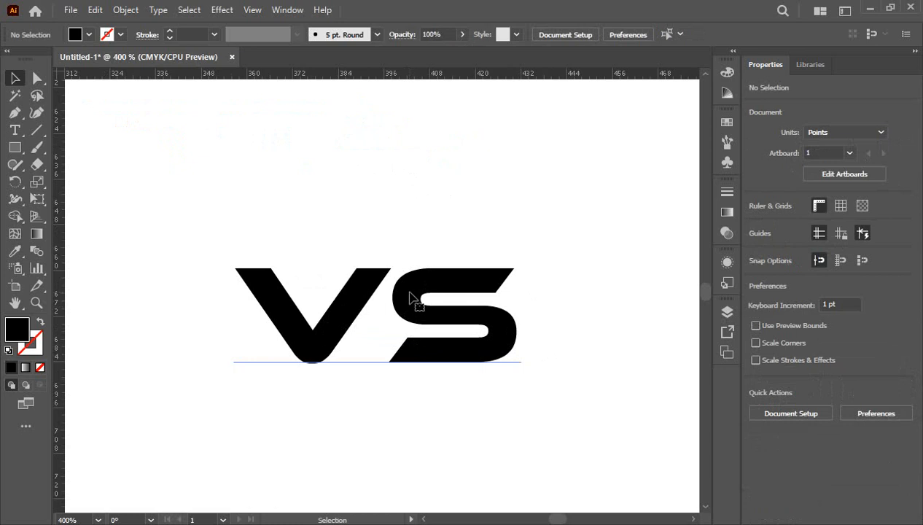
pyautogui.click(401, 281)
pyautogui.rightClick(397, 281)
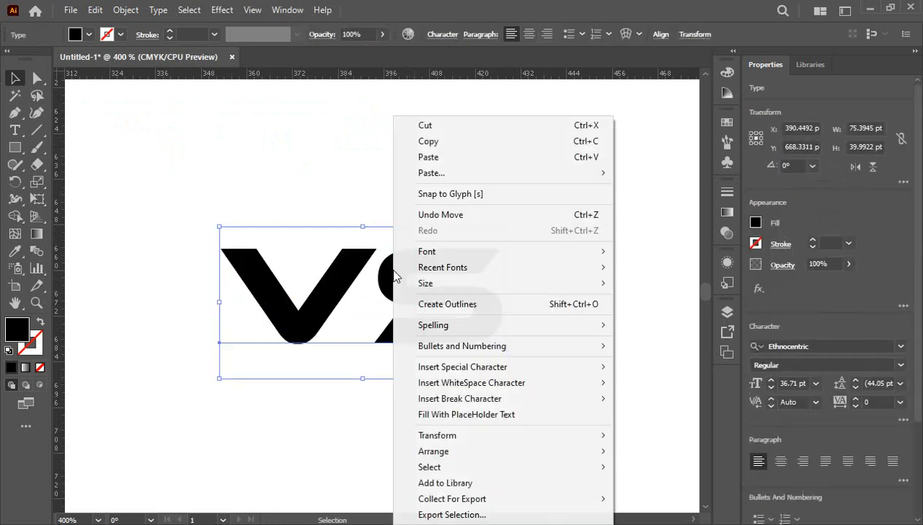
pyautogui.click(446, 306)
pyautogui.rightClick(392, 274)
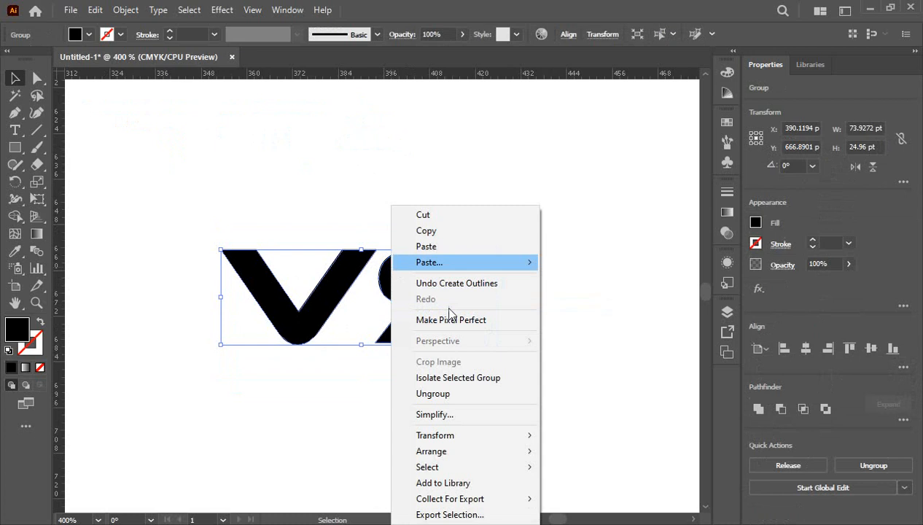
pyautogui.click(459, 393)
pyautogui.click(528, 371)
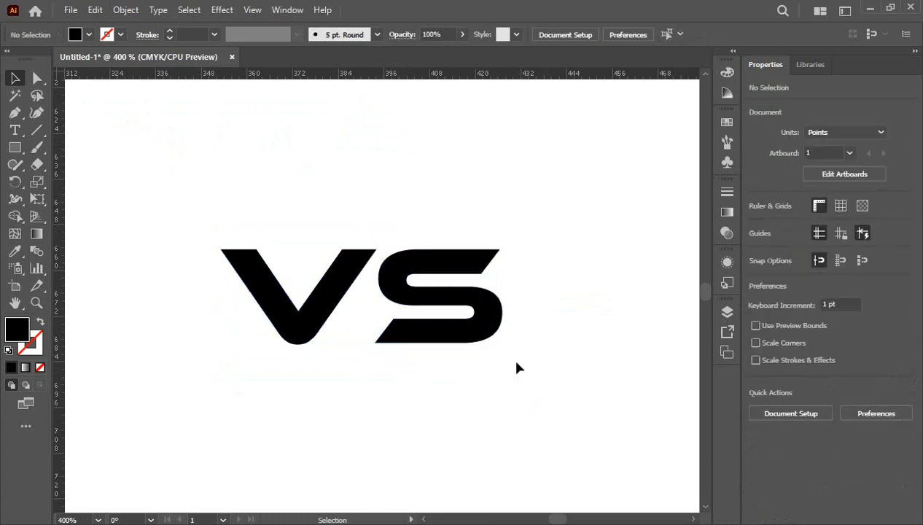
# Step: Scale the V and S outlines up together until the S is about 52 pt wide
pyautogui.click(393, 283)
pyautogui.click(333, 287)
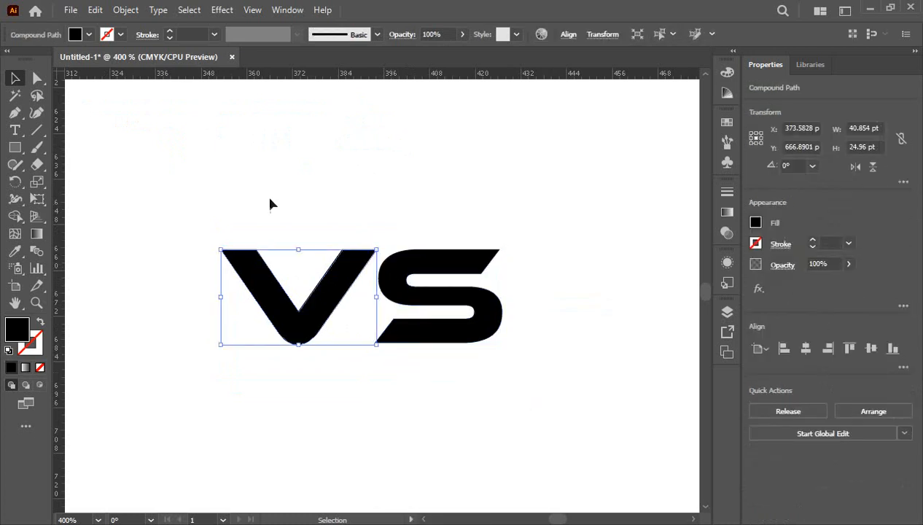
pyautogui.moveTo(270, 202); pyautogui.dragTo(576, 412)
pyautogui.click(552, 428)
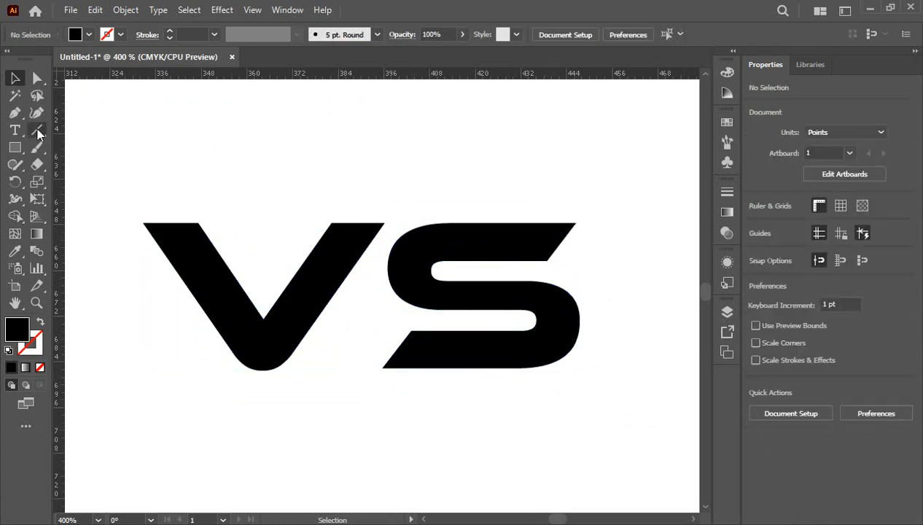
# Step: Draw a vertical line about 29 pt long through the S, from above its top edge to its lower gap
pyautogui.moveTo(38, 131); pyautogui.dragTo(97, 131)
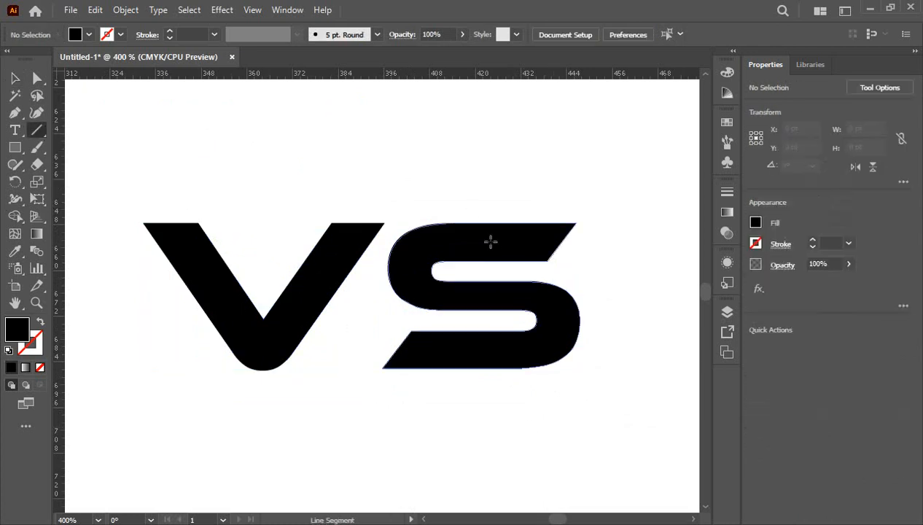
pyautogui.moveTo(482, 296); pyautogui.dragTo(487, 322)
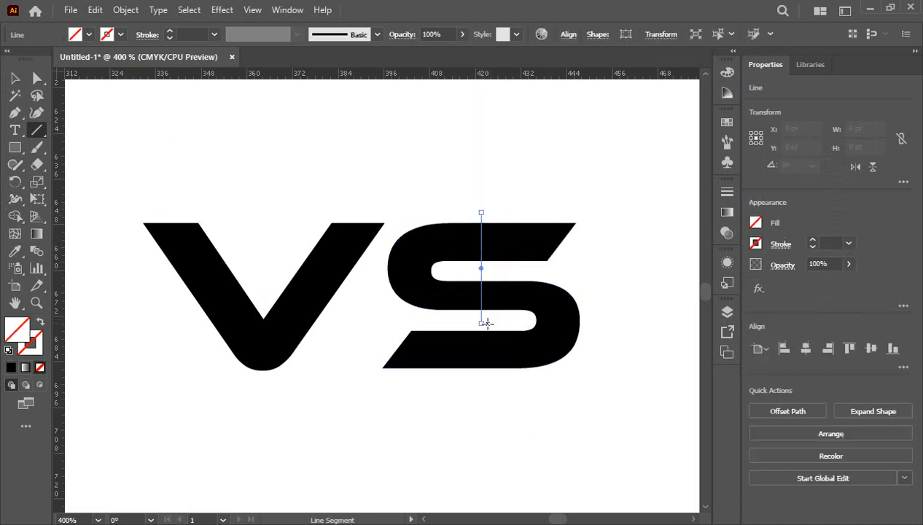
pyautogui.click(15, 78)
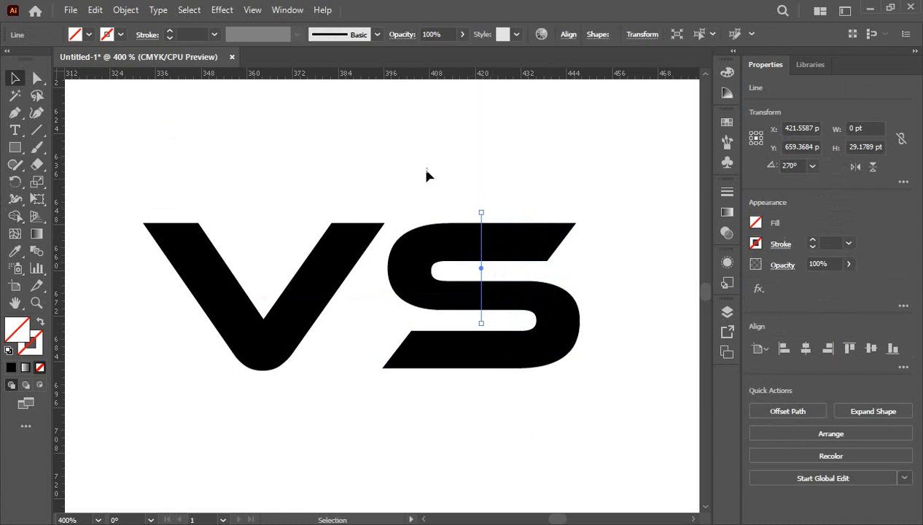
# Step: Split the S along the vertical line with Shape Builder, making its upper left curve a separate red piece
pyautogui.moveTo(426, 171); pyautogui.dragTo(588, 397)
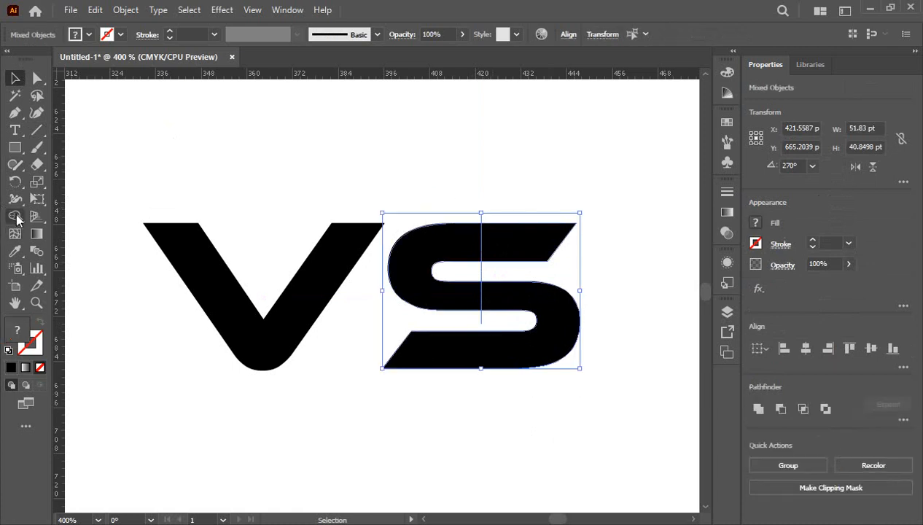
pyautogui.click(14, 216)
pyautogui.click(724, 125)
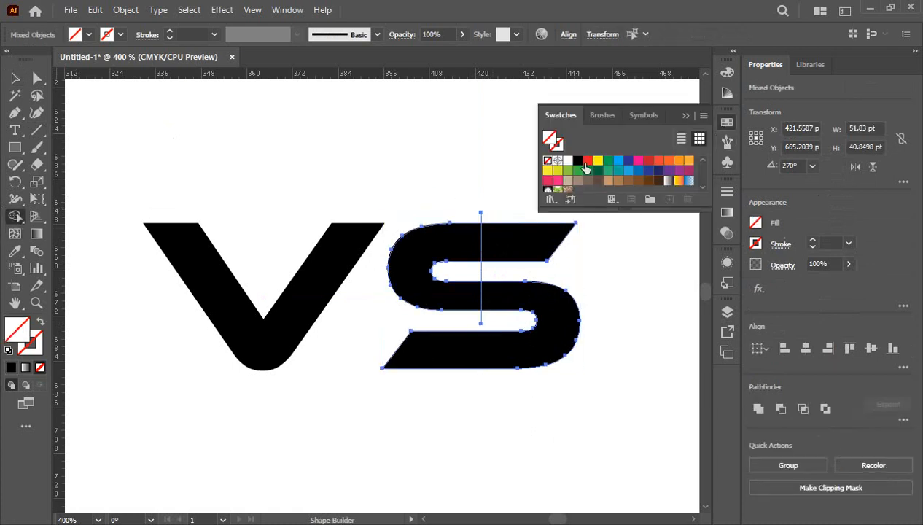
pyautogui.click(588, 160)
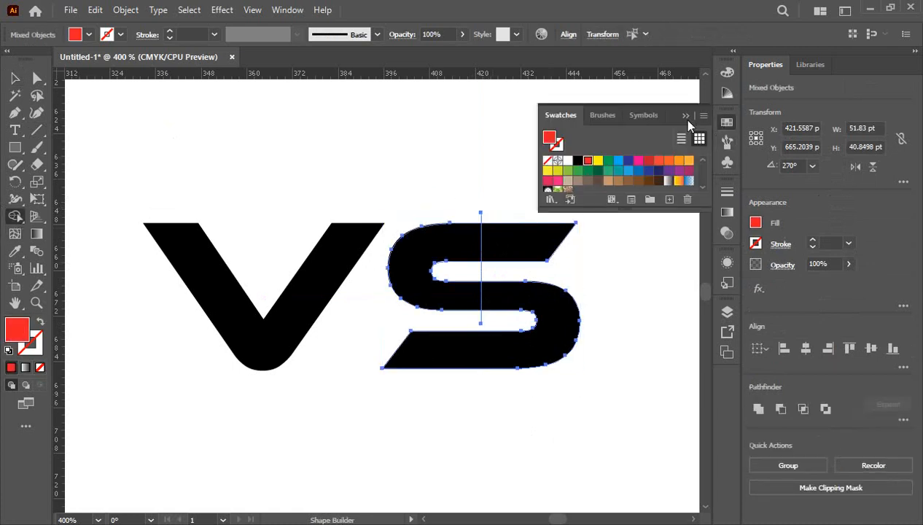
pyautogui.click(441, 250)
pyautogui.click(15, 78)
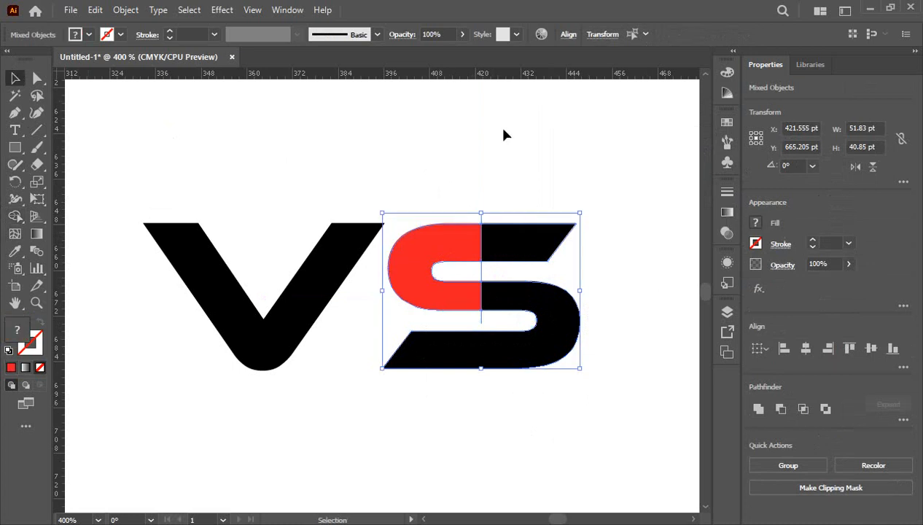
pyautogui.click(502, 129)
pyautogui.click(436, 250)
pyautogui.click(591, 148)
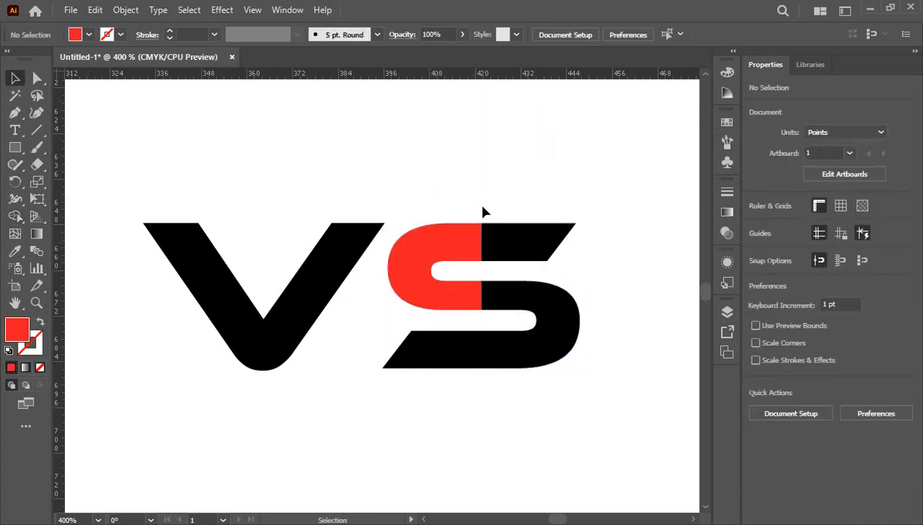
# Step: Delete the leftover line fragments above the S and inside its upper opening
pyautogui.click(484, 217)
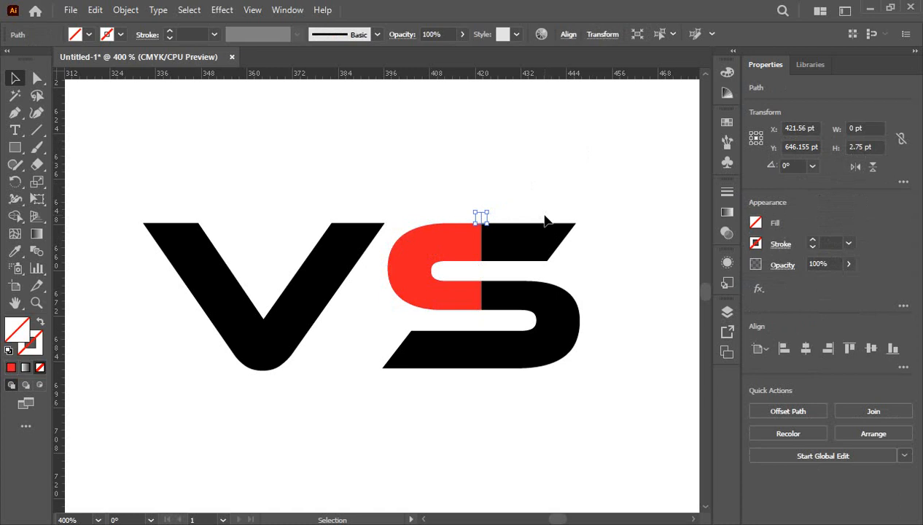
pyautogui.click(486, 275)
pyautogui.click(481, 272)
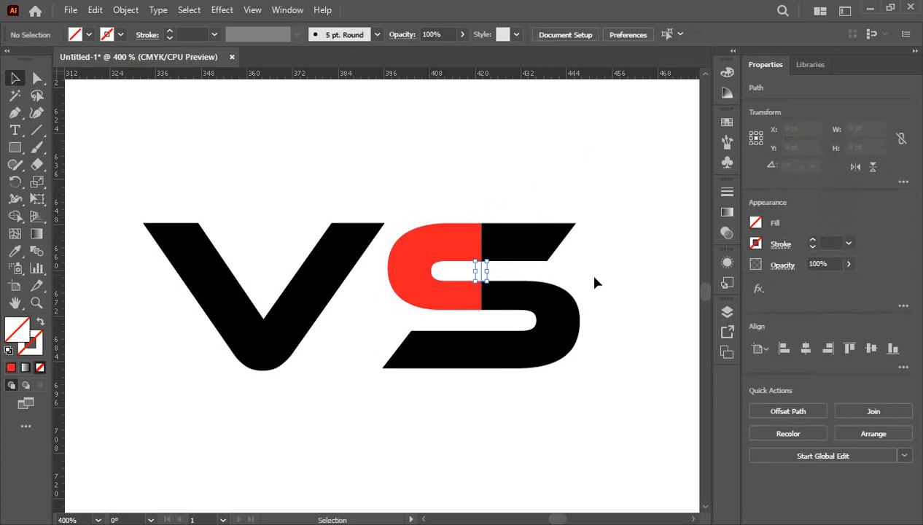
pyautogui.click(594, 282)
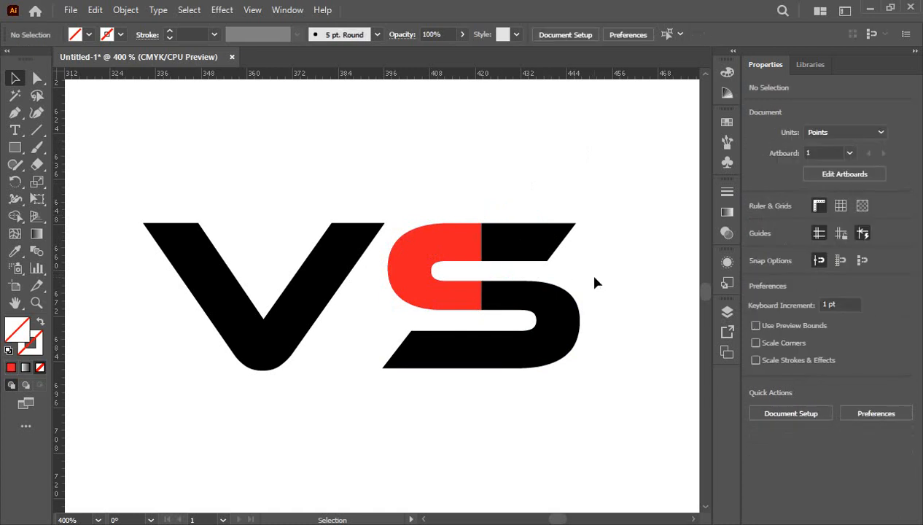
# Step: Move the red curve of the S horizontally left so it overlaps the right arm of the V
pyautogui.click(442, 255)
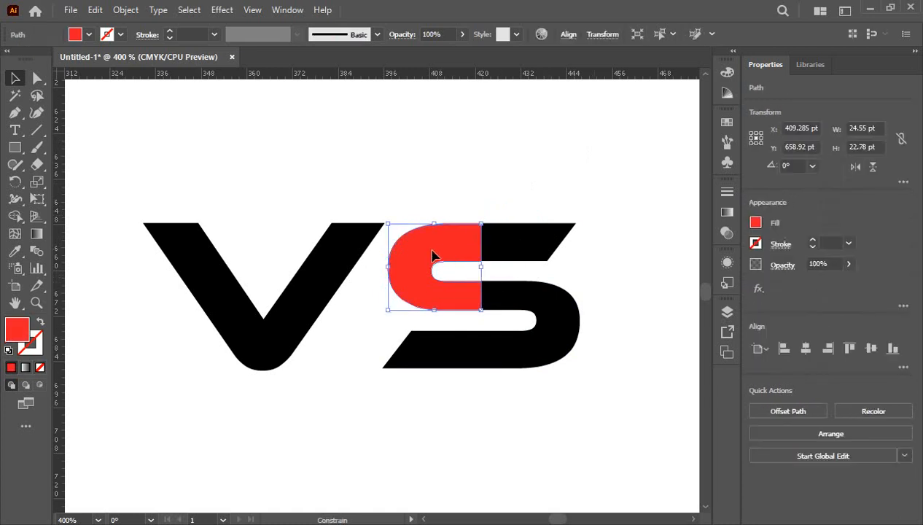
pyautogui.moveTo(432, 254); pyautogui.dragTo(299, 266)
pyautogui.click(363, 387)
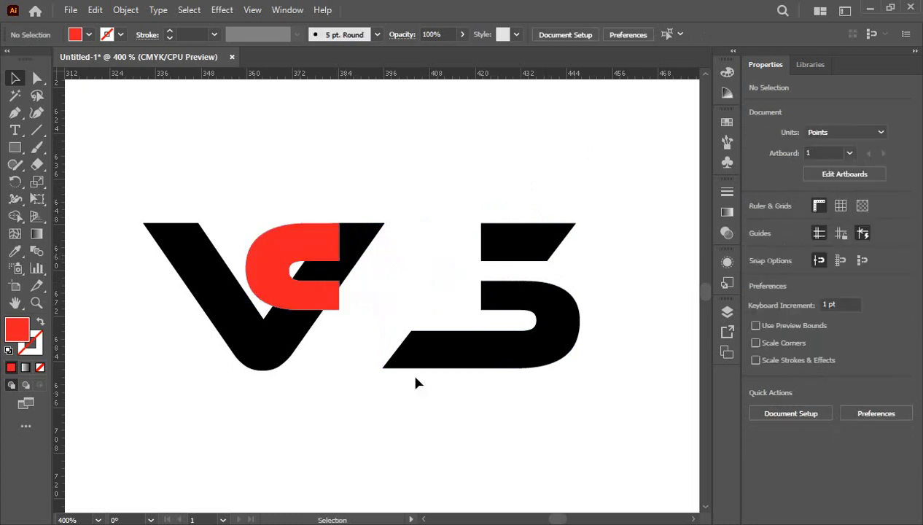
# Step: Move the remaining black pieces of the S left until they sit just beside the V
pyautogui.click(510, 355)
pyautogui.moveTo(539, 350); pyautogui.dragTo(451, 354)
pyautogui.click(500, 404)
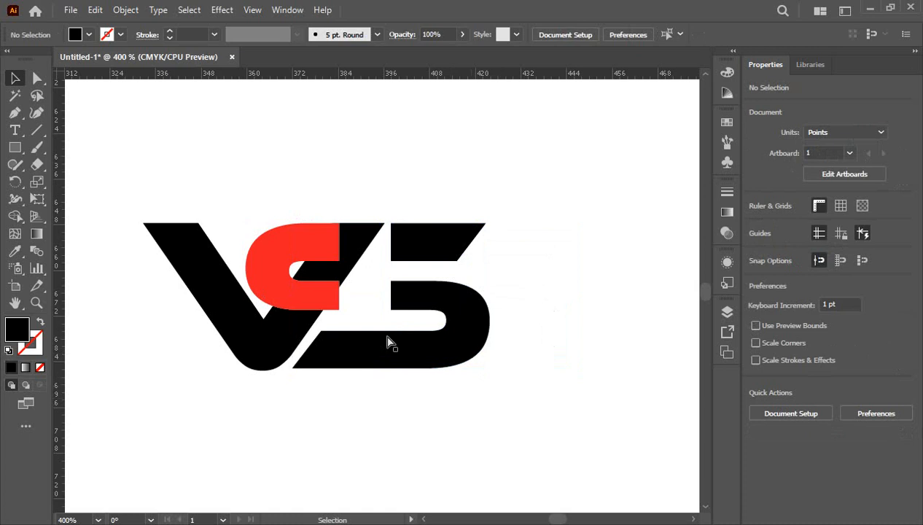
# Step: Draw a black rectangle about 11.1 by 9.9 pt bridging the V's right arm and the upper bar of the S
pyautogui.keyDown('ctrl'); pyautogui.click(340, 279); pyautogui.keyUp('ctrl')
pyautogui.moveTo(423, 328); pyautogui.dragTo(443, 301)
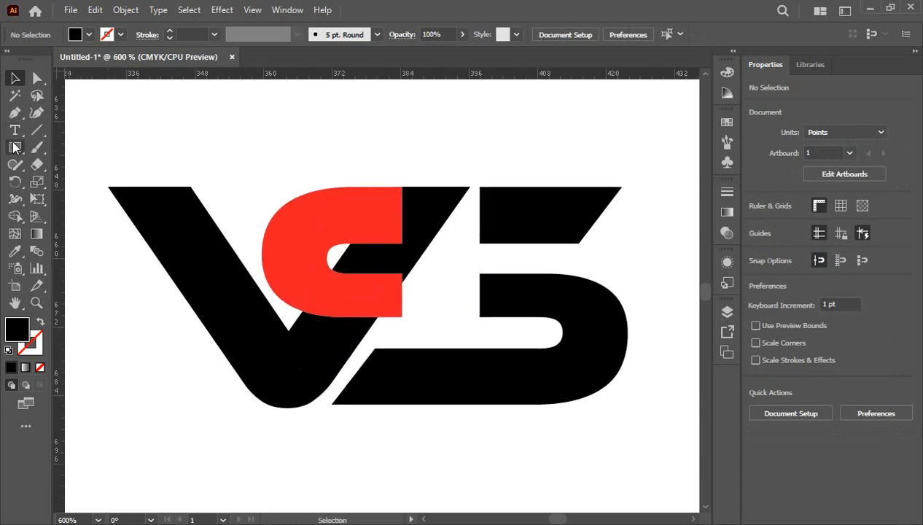
pyautogui.moveTo(15, 147); pyautogui.dragTo(48, 146)
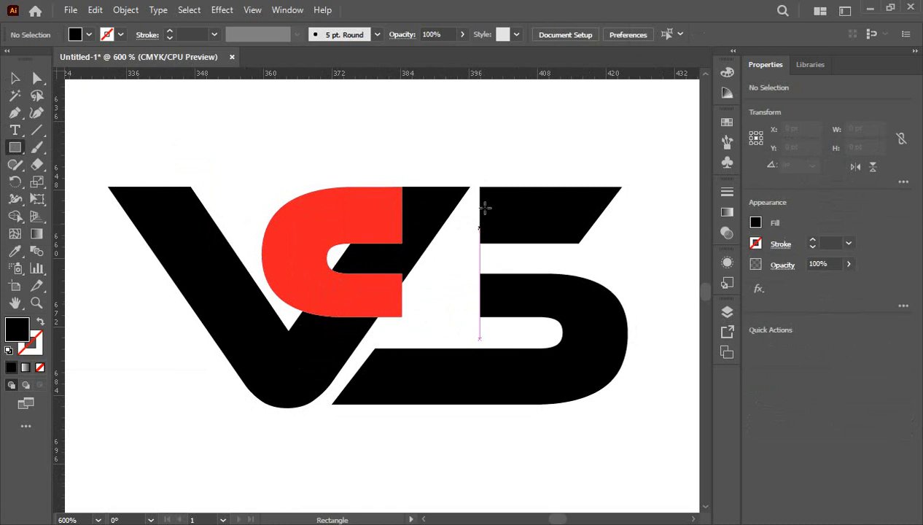
pyautogui.moveTo(481, 186); pyautogui.dragTo(420, 242)
pyautogui.click(14, 78)
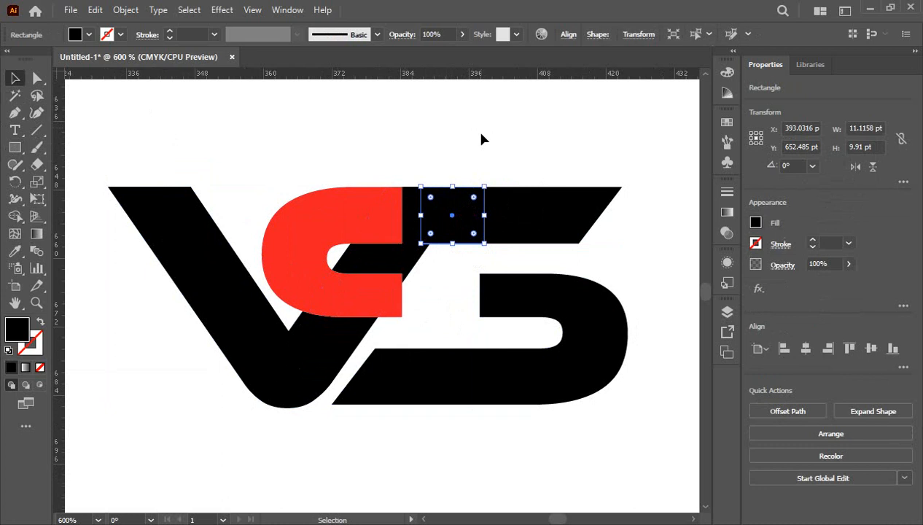
# Step: Merge the bridging rectangle with the V and the upper S bar using Shape Builder
pyautogui.moveTo(446, 167)
pyautogui.mouseDown()
pyautogui.moveTo(529, 237)
pyautogui.moveTo(443, 226)
pyautogui.moveTo(422, 212)
pyautogui.moveTo(421, 222)
pyautogui.mouseUp()
pyautogui.click(14, 216)
pyautogui.click(13, 78)
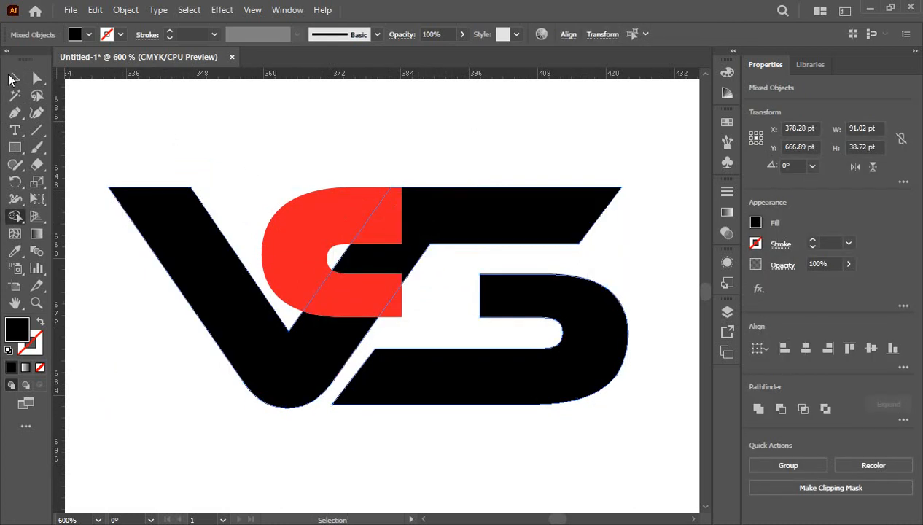
pyautogui.click(295, 114)
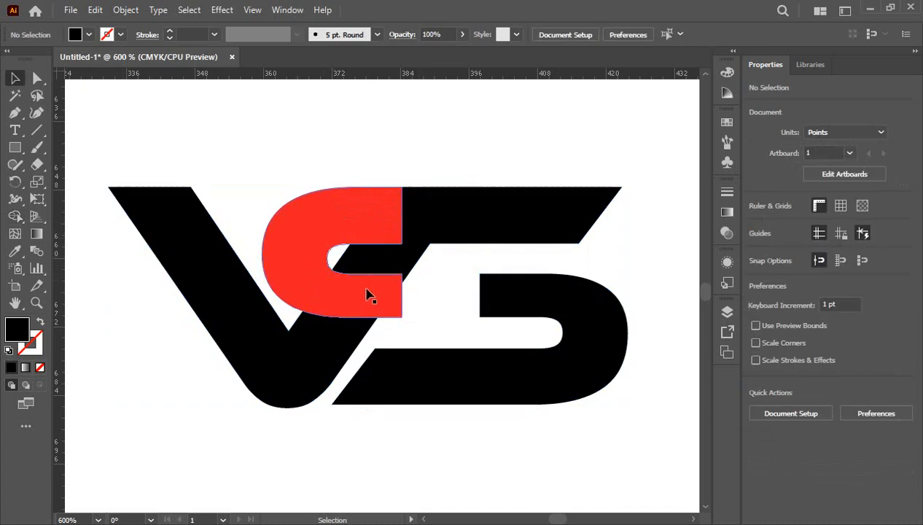
# Step: Draw a closed black Pen shape over the lower half of the red curve, extending slightly past its outer edge
pyautogui.click(15, 113)
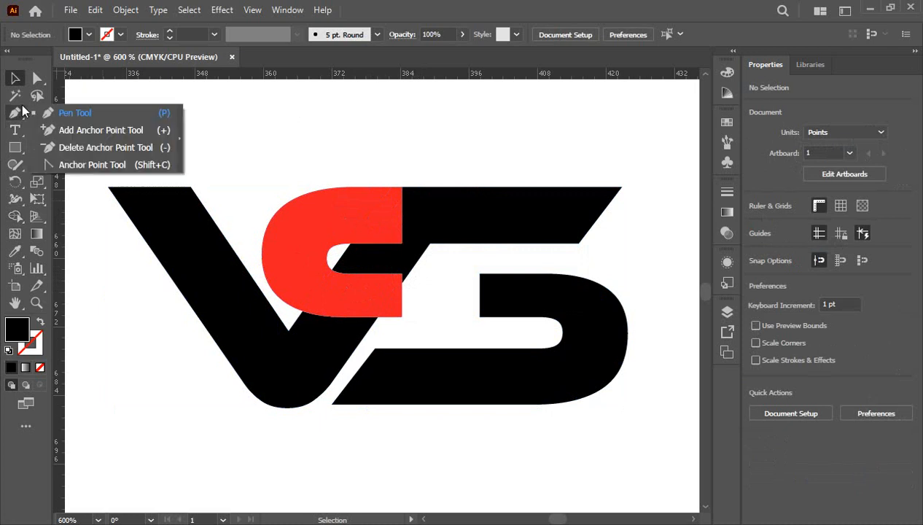
pyautogui.click(76, 111)
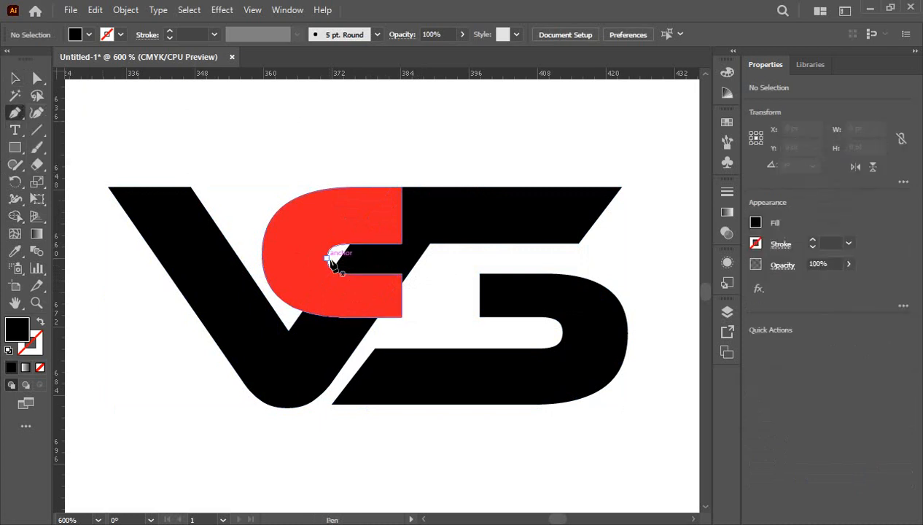
pyautogui.click(332, 262)
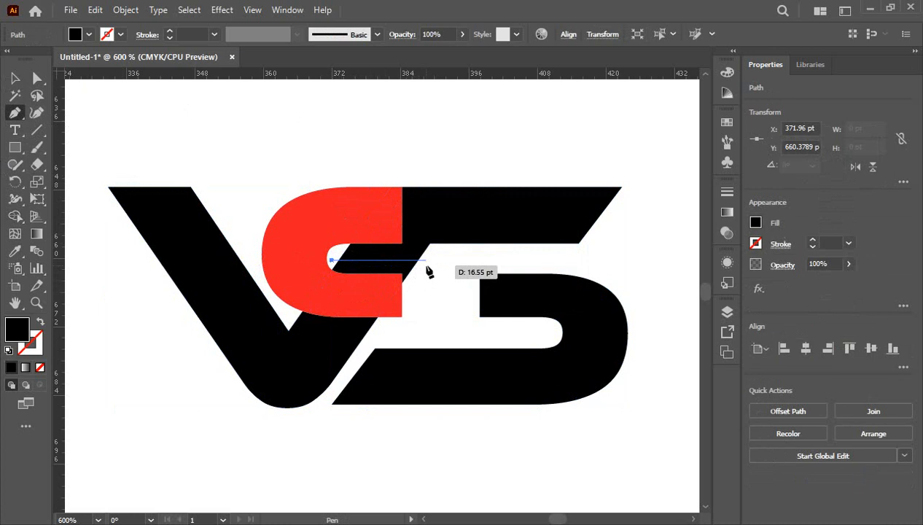
pyautogui.click(425, 260)
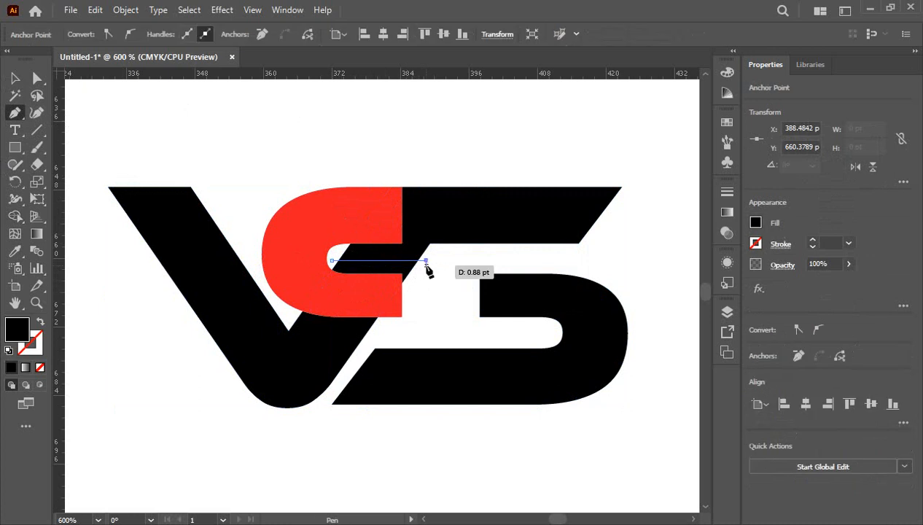
pyautogui.click(421, 327)
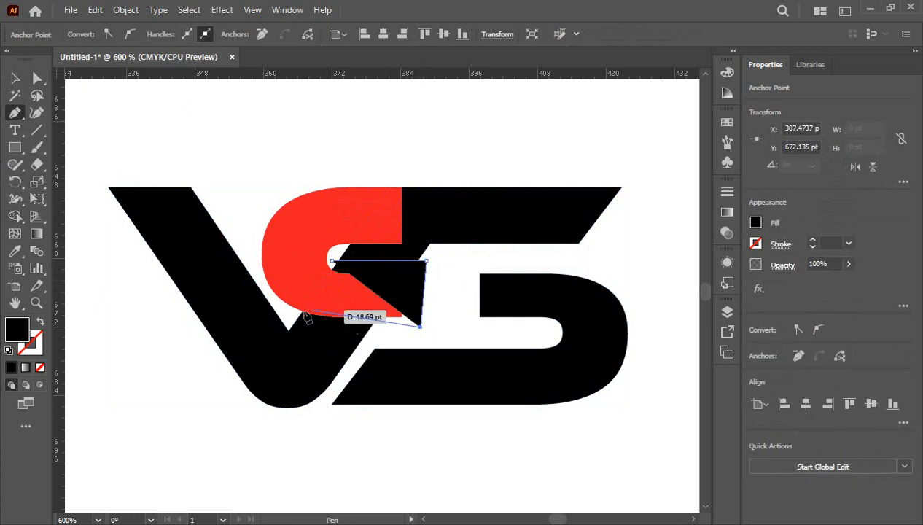
pyautogui.moveTo(291, 323); pyautogui.dragTo(255, 282)
pyautogui.click(251, 251)
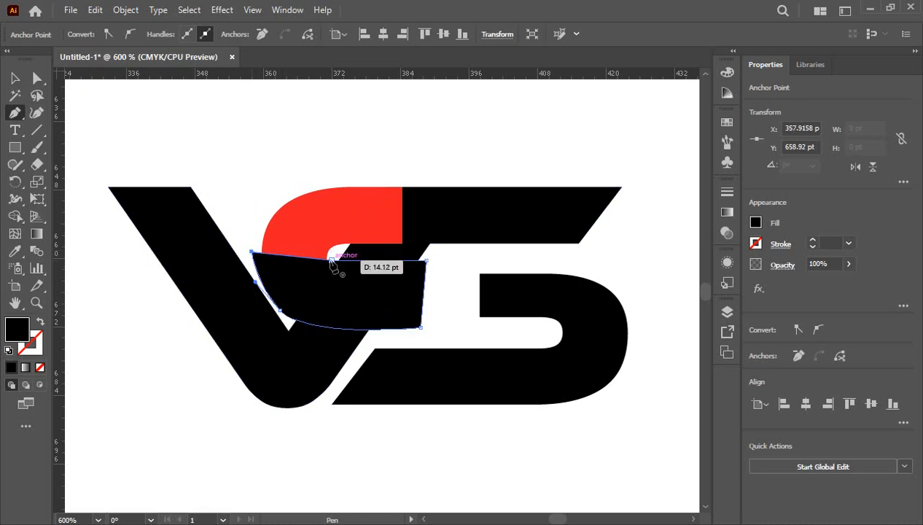
pyautogui.click(330, 260)
pyautogui.press('v')
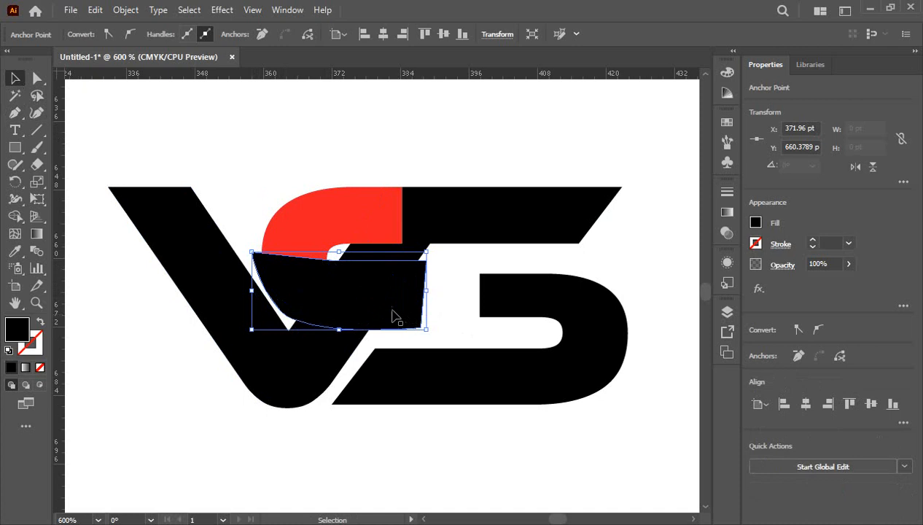
# Step: Cut a gap in the V around the red curve by removing the Pen shape's outer regions with Shape Builder
pyautogui.hotkey('ctrl', 'space')
pyautogui.click(362, 292)
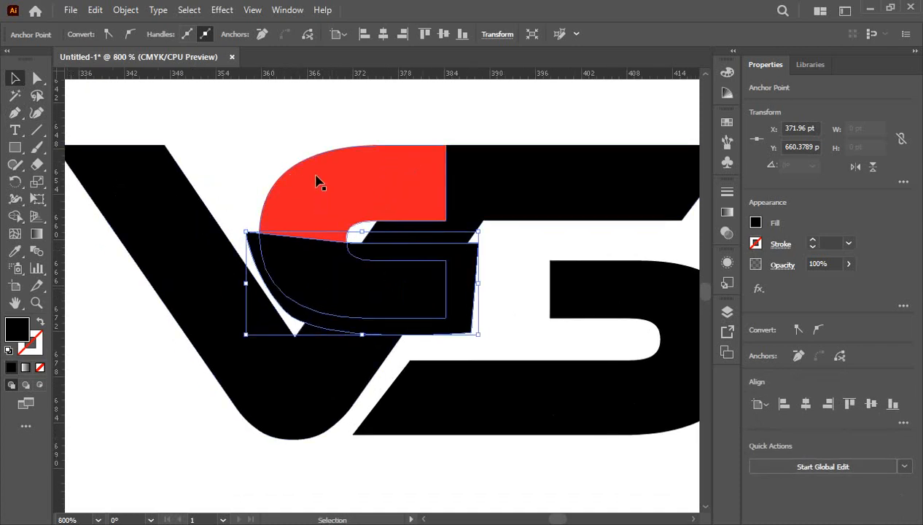
pyautogui.moveTo(303, 102); pyautogui.dragTo(406, 353)
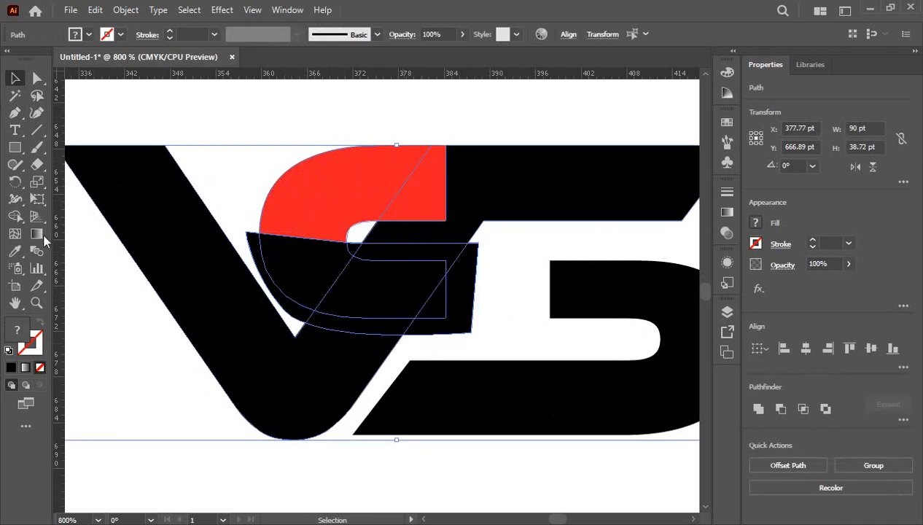
pyautogui.click(14, 216)
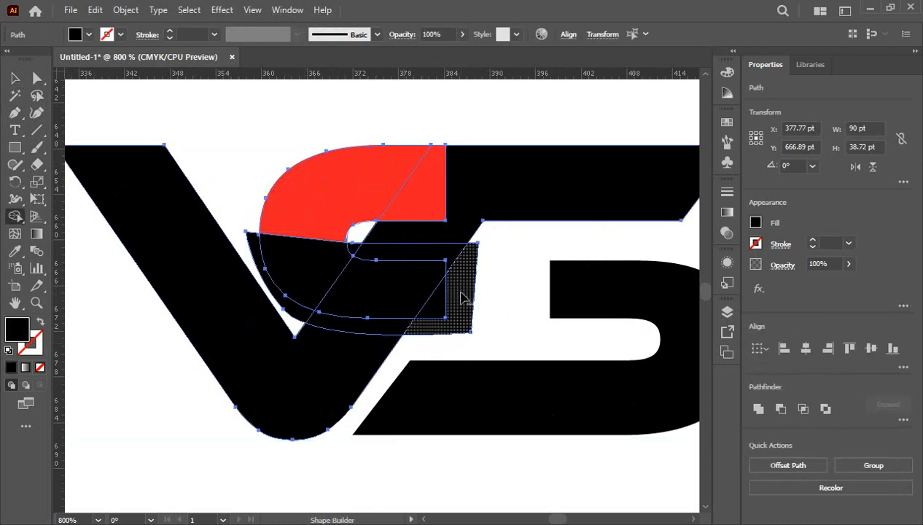
pyautogui.keyDown('alt'); pyautogui.click(462, 296); pyautogui.keyUp('alt')
pyautogui.keyDown('alt'); pyautogui.click(437, 253); pyautogui.keyUp('alt')
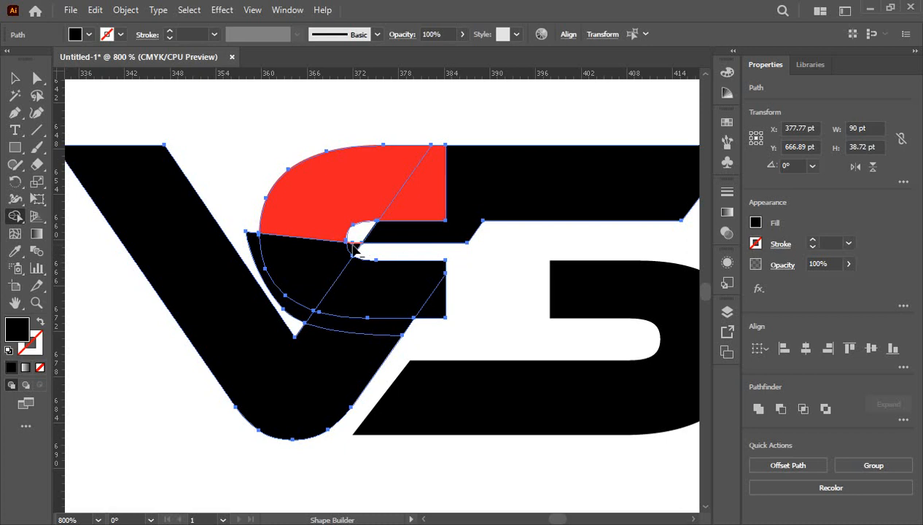
pyautogui.keyDown('alt'); pyautogui.click(249, 241); pyautogui.keyUp('alt')
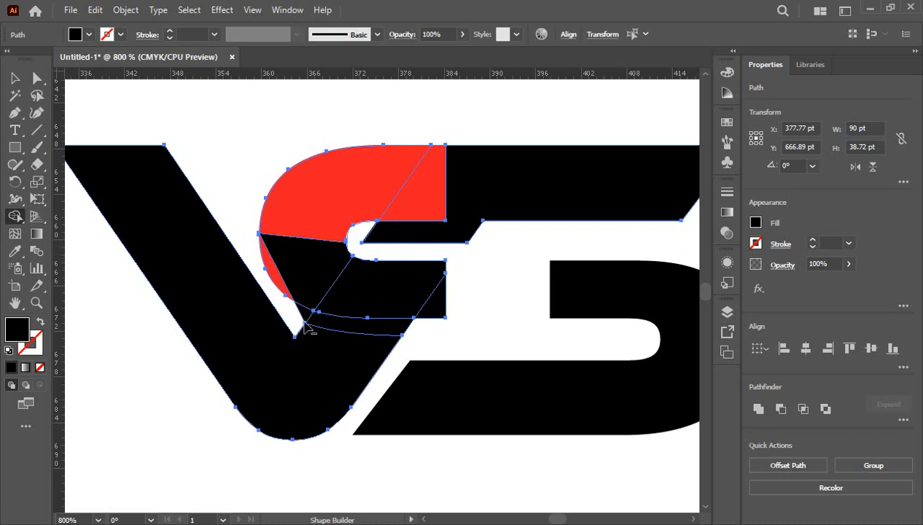
pyautogui.keyDown('alt'); pyautogui.click(342, 329); pyautogui.keyUp('alt')
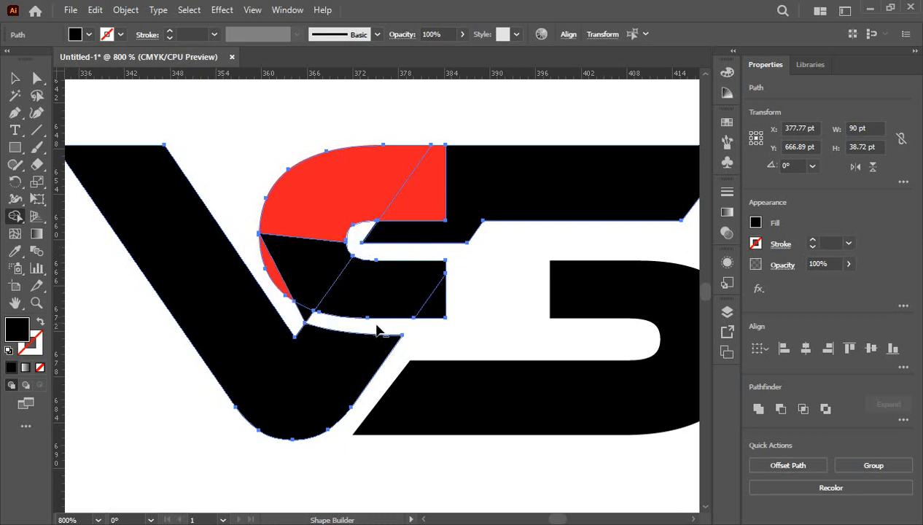
# Step: Delete the leftover black pieces covering the lower half of the red curve
pyautogui.press('v')
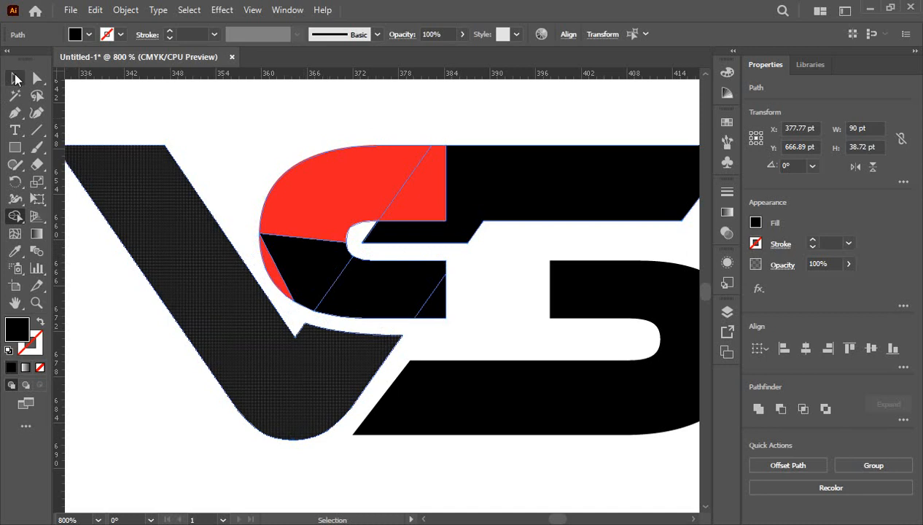
pyautogui.click(412, 247)
pyautogui.moveTo(394, 288); pyautogui.dragTo(483, 313)
pyautogui.press('Delete')
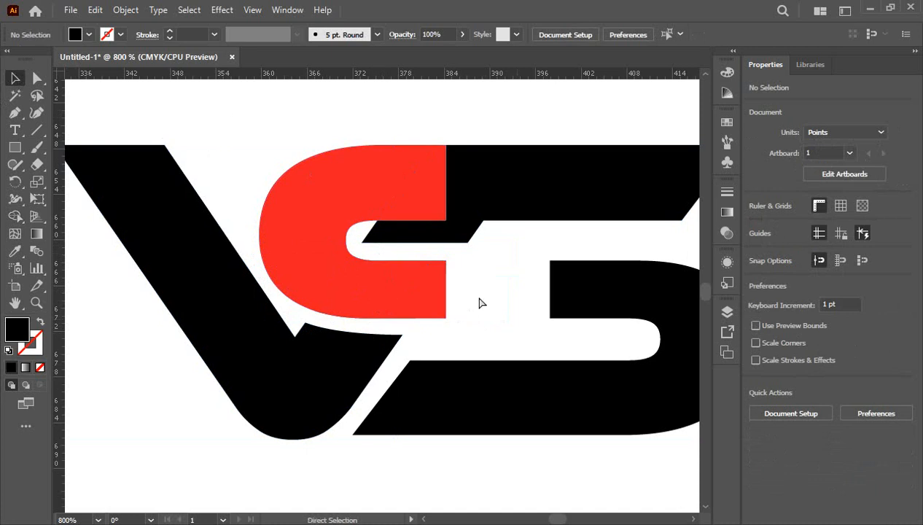
# Step: Draw a diagonal line about 9.1 by 12.9 pt along the slanted end of the upper black bar, crossing the red curve
pyautogui.hotkey('ctrl', '-')
pyautogui.click(395, 245)
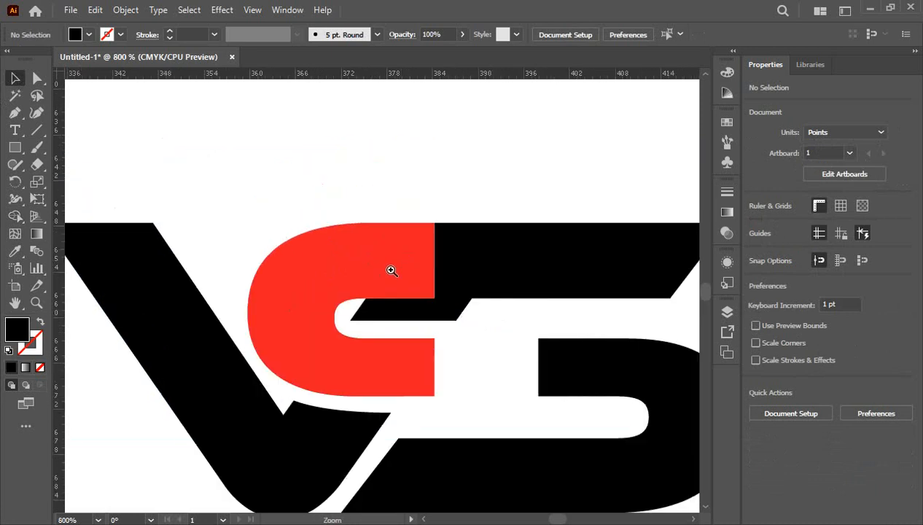
pyautogui.click(399, 277)
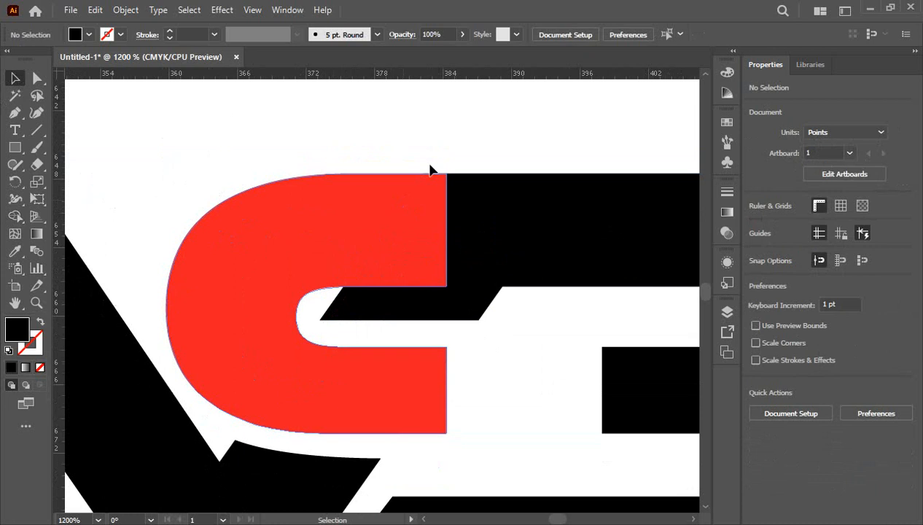
pyautogui.click(37, 131)
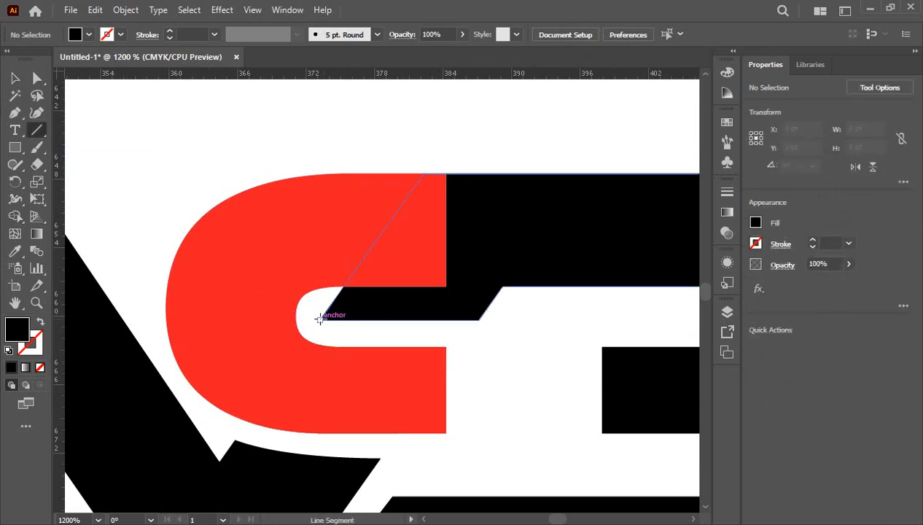
pyautogui.moveTo(320, 319); pyautogui.dragTo(424, 173)
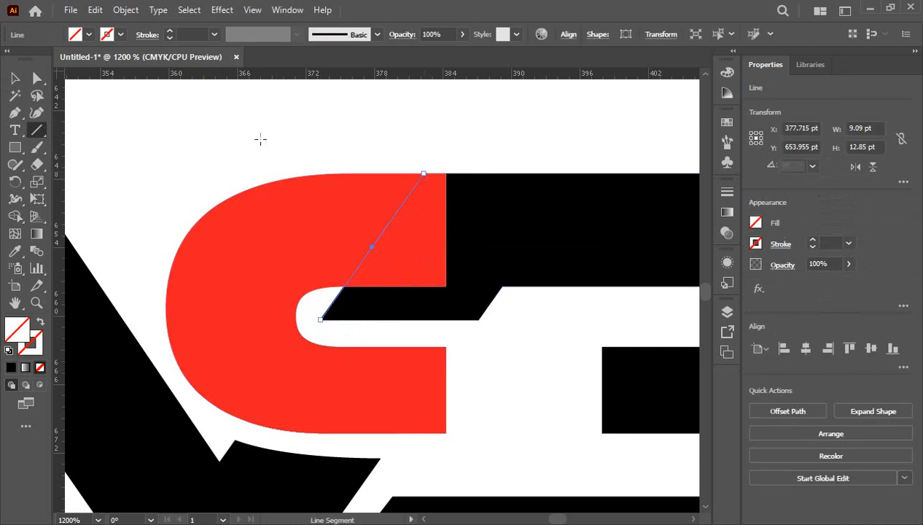
# Step: Shift the diagonal line slightly left of the black bar's slanted edge to set the gap width
pyautogui.click(15, 78)
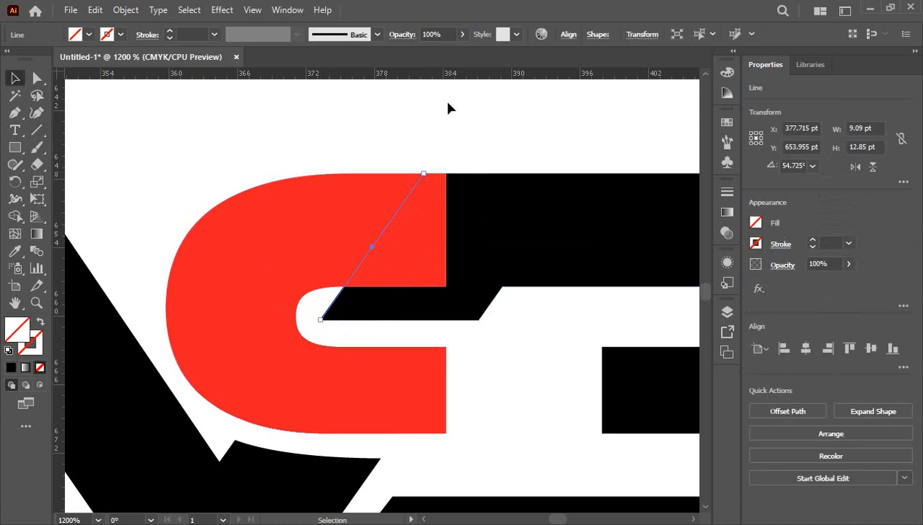
pyautogui.press('Left')
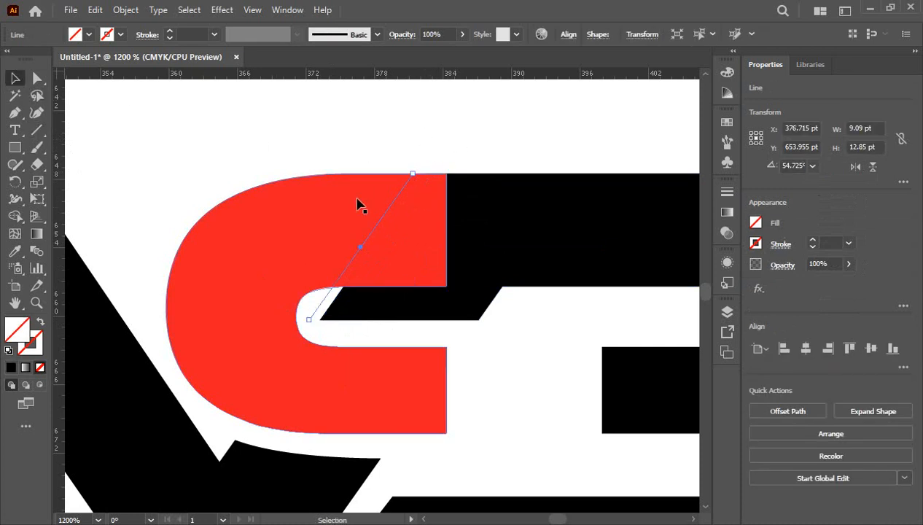
pyautogui.press('Left')
pyautogui.moveTo(355, 245); pyautogui.dragTo(362, 246)
# Step: Trim the red curve's upper end along the diagonal line with Shape Builder, removing the part over the black bar
pyautogui.moveTo(286, 138); pyautogui.dragTo(357, 277)
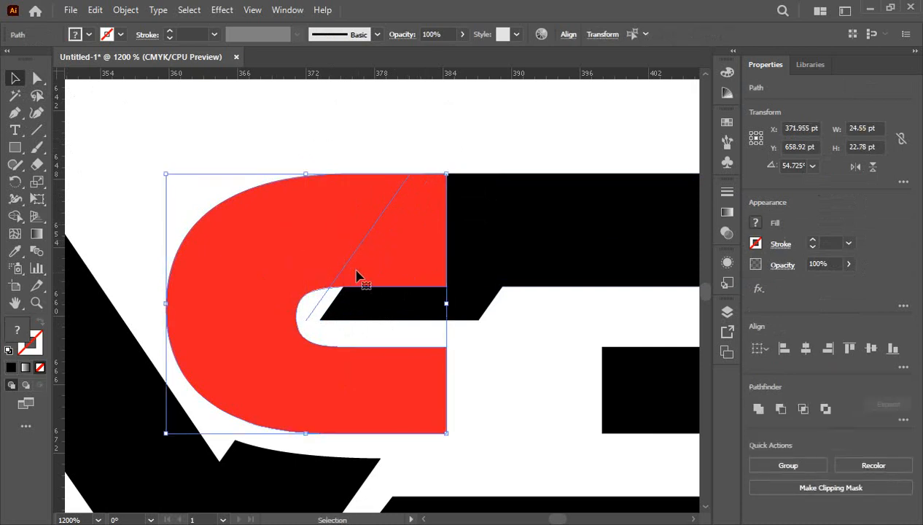
pyautogui.click(16, 215)
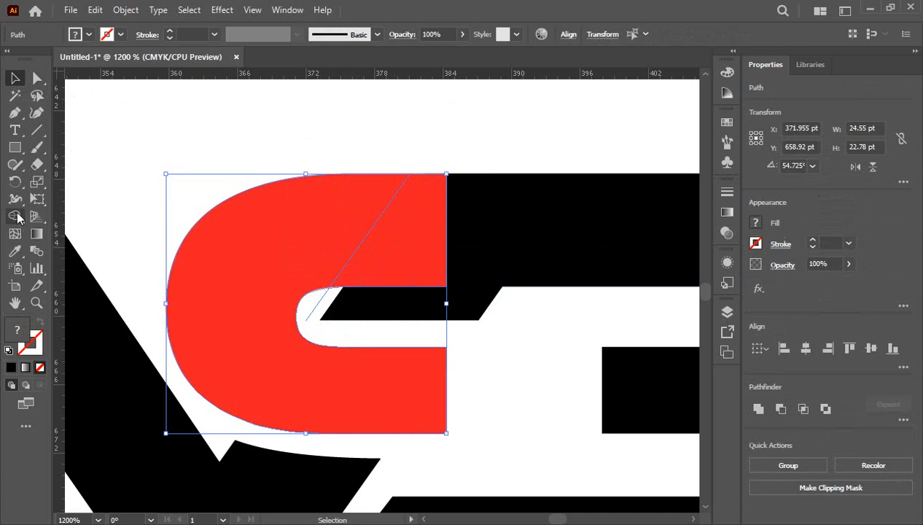
pyautogui.keyDown('alt'); pyautogui.click(352, 271); pyautogui.keyUp('alt')
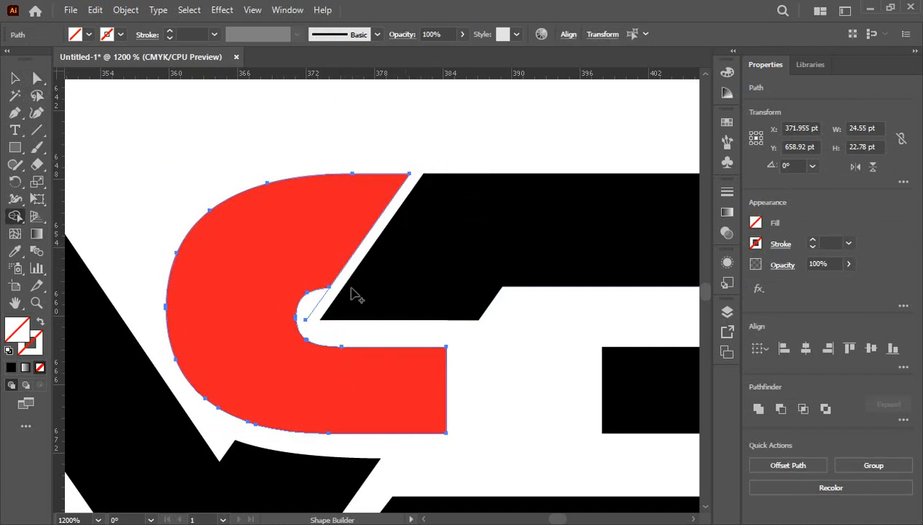
pyautogui.click(15, 78)
pyautogui.click(269, 113)
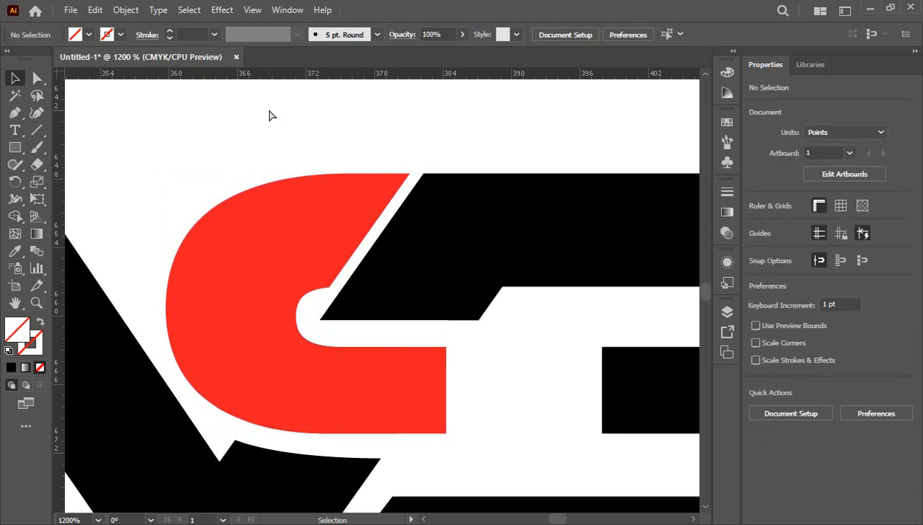
# Step: Draw a rectangle about 17.2 by 7.6 pt bridging the red curve's lower end and the lower black S piece, overlapping both
pyautogui.hotkey('ctrl', '-')
pyautogui.hotkey('ctrl', '-')
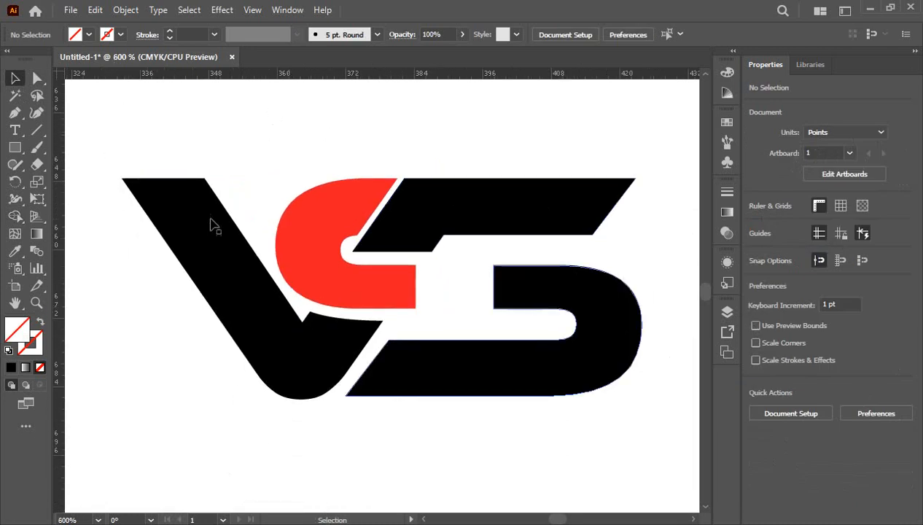
pyautogui.click(16, 148)
pyautogui.hotkey('ctrl', '+')
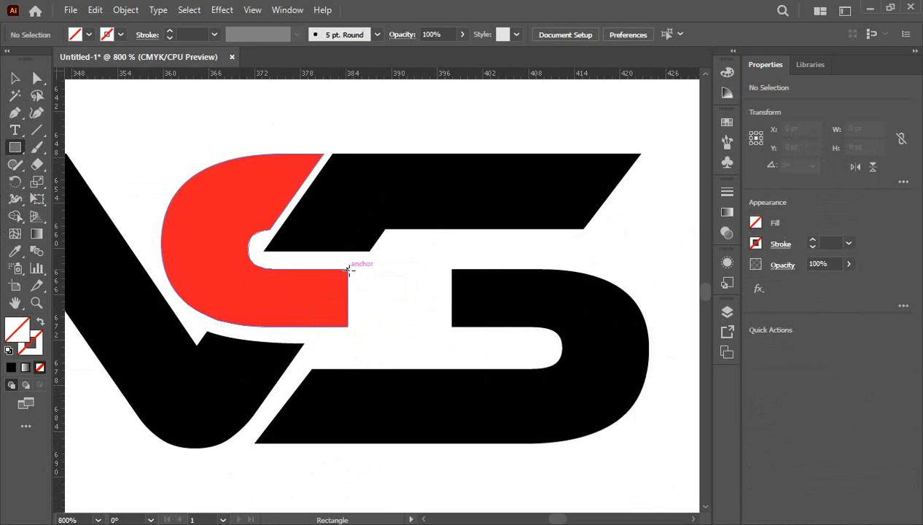
pyautogui.moveTo(348, 270); pyautogui.dragTo(465, 326)
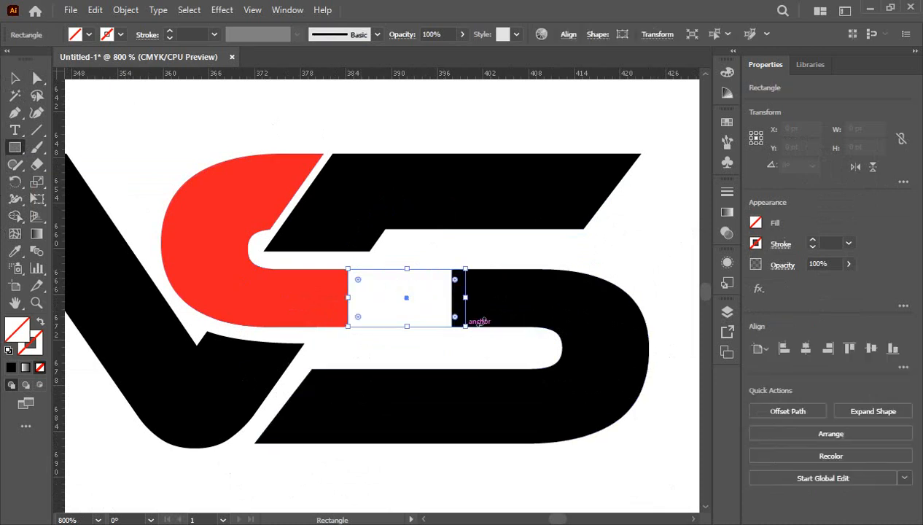
pyautogui.click(15, 78)
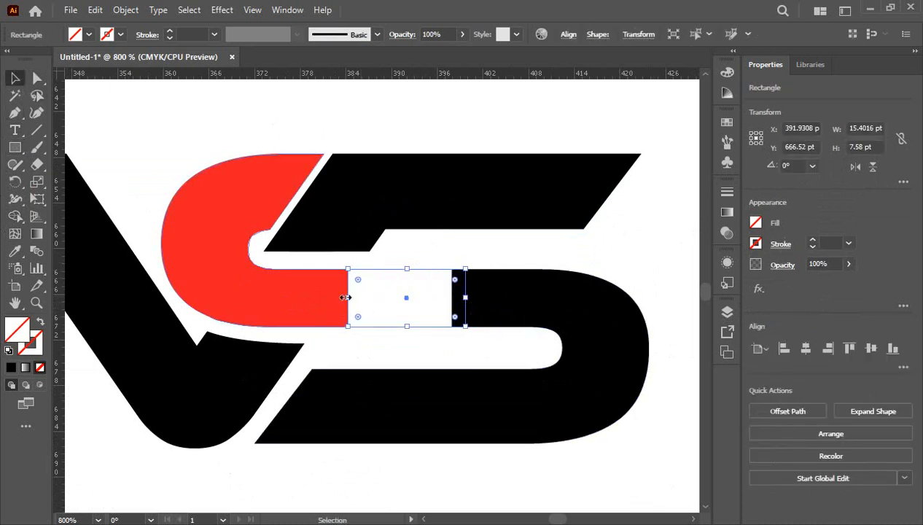
pyautogui.moveTo(346, 298); pyautogui.dragTo(333, 298)
# Step: Fill the bridging rectangle with the same red as the curve
pyautogui.click(726, 122)
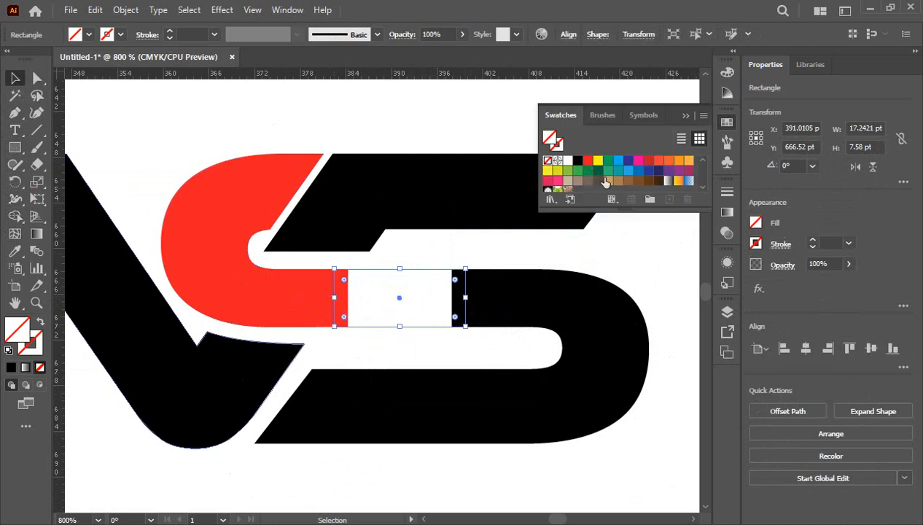
pyautogui.click(588, 160)
pyautogui.click(683, 115)
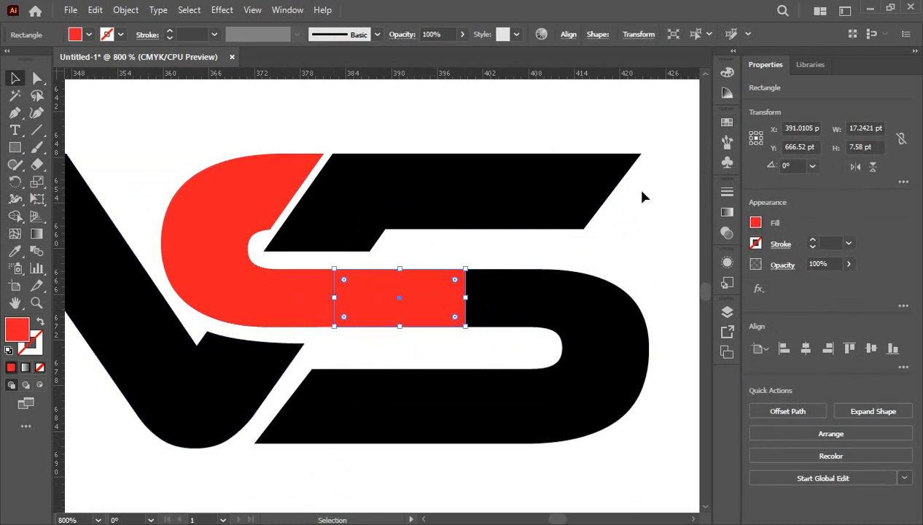
pyautogui.click(624, 238)
# Step: Merge the red curve, the bridging rectangle and the lower black S piece into one red shape using Shape Builder
pyautogui.moveTo(316, 258); pyautogui.dragTo(523, 329)
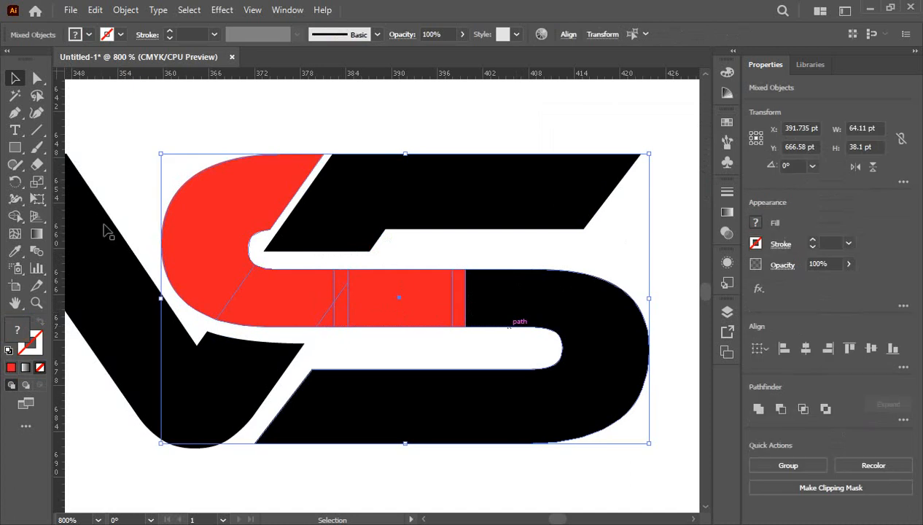
pyautogui.click(15, 216)
pyautogui.moveTo(220, 270)
pyautogui.mouseDown()
pyautogui.moveTo(323, 305)
pyautogui.moveTo(503, 307)
pyautogui.mouseUp()
pyautogui.moveTo(372, 280); pyautogui.dragTo(321, 286)
pyautogui.press('v')
pyautogui.click(271, 106)
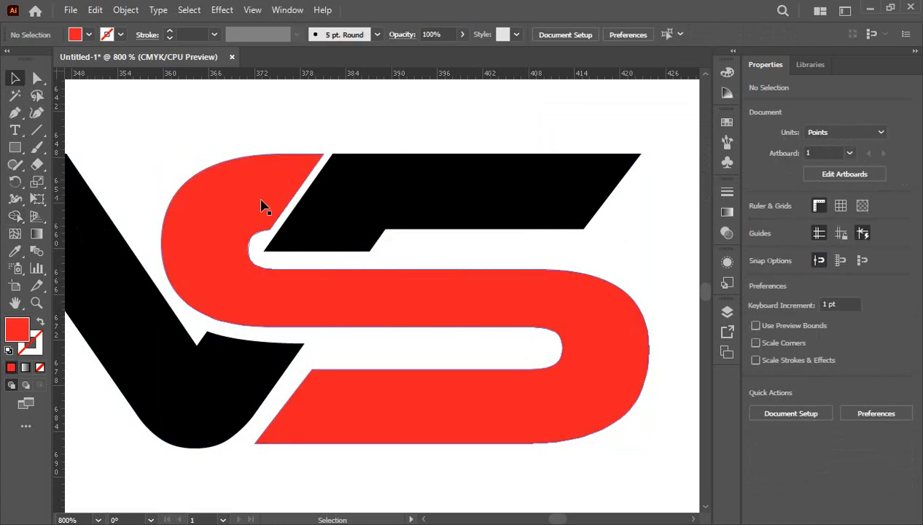
# Step: Recolor the merged S shape from the greyscale swatches with a medium grey fill
pyautogui.click(254, 228)
pyautogui.click(727, 121)
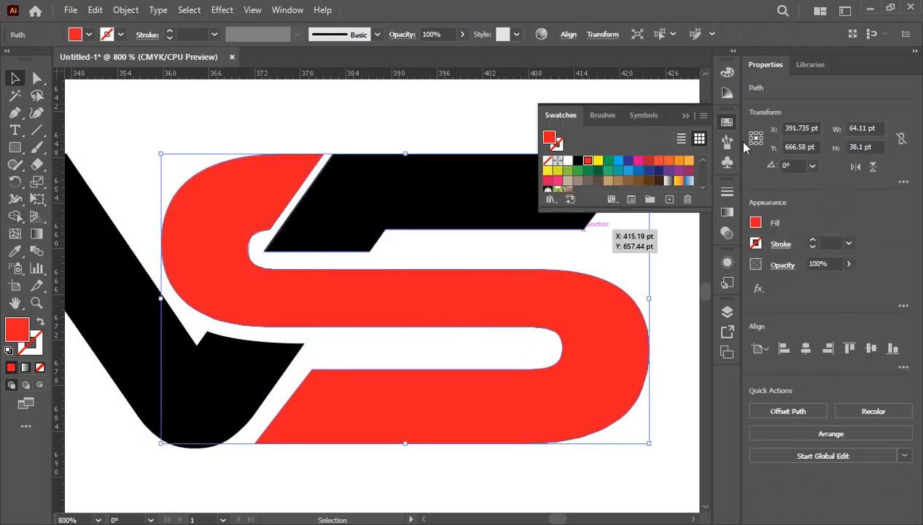
pyautogui.scroll(-3, 637, 180)
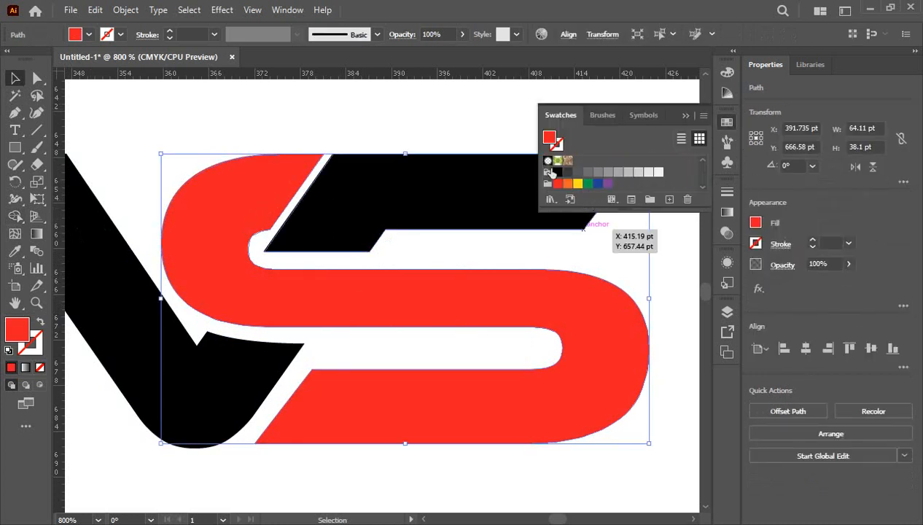
pyautogui.click(607, 173)
pyautogui.click(467, 126)
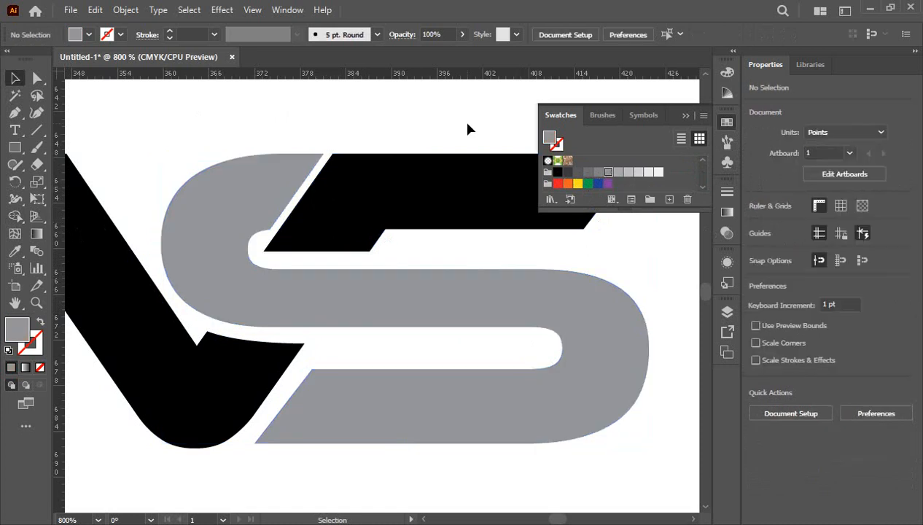
# Step: Fill the V and the black upper bar of the S with the red swatch
pyautogui.hotkey('ctrl', '-')
pyautogui.click(179, 325)
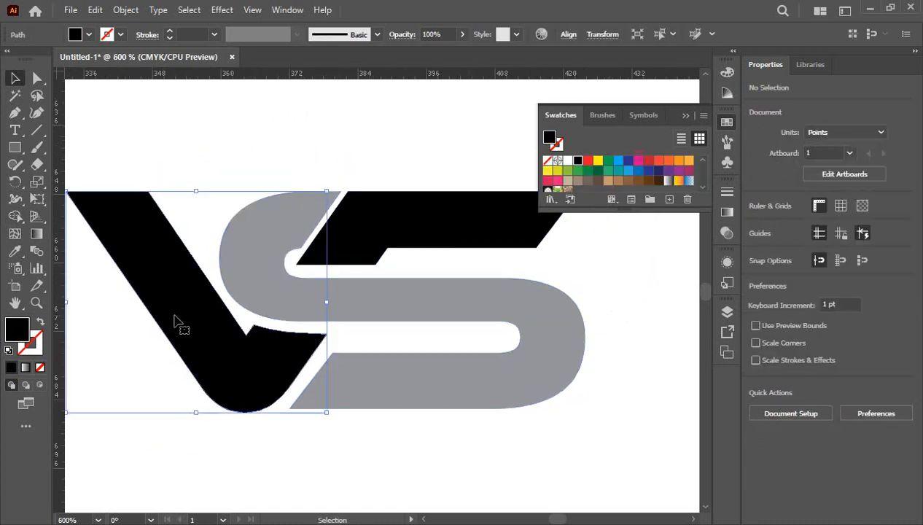
pyautogui.click(587, 163)
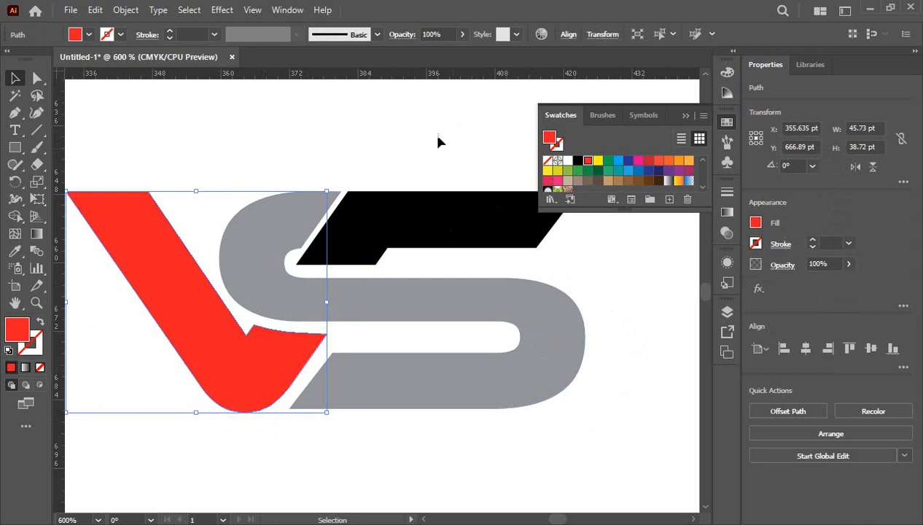
pyautogui.click(437, 140)
pyautogui.click(435, 231)
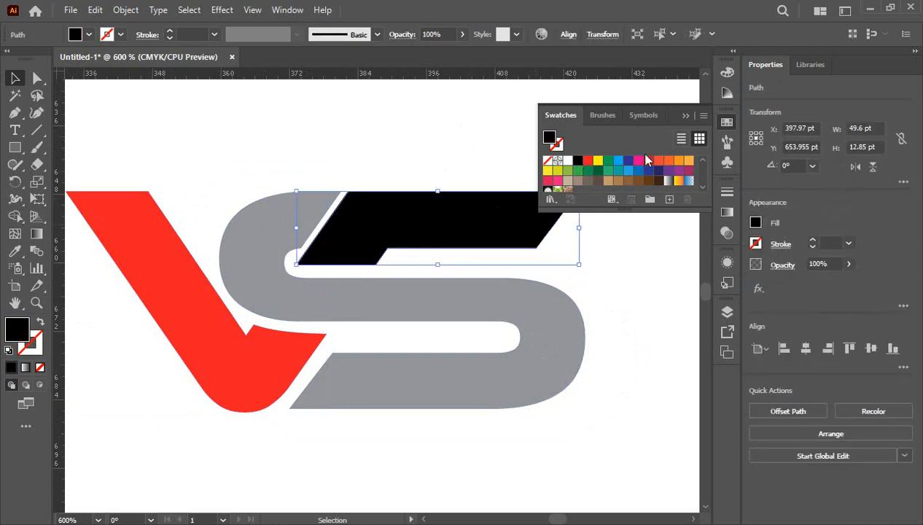
pyautogui.click(588, 162)
pyautogui.click(685, 115)
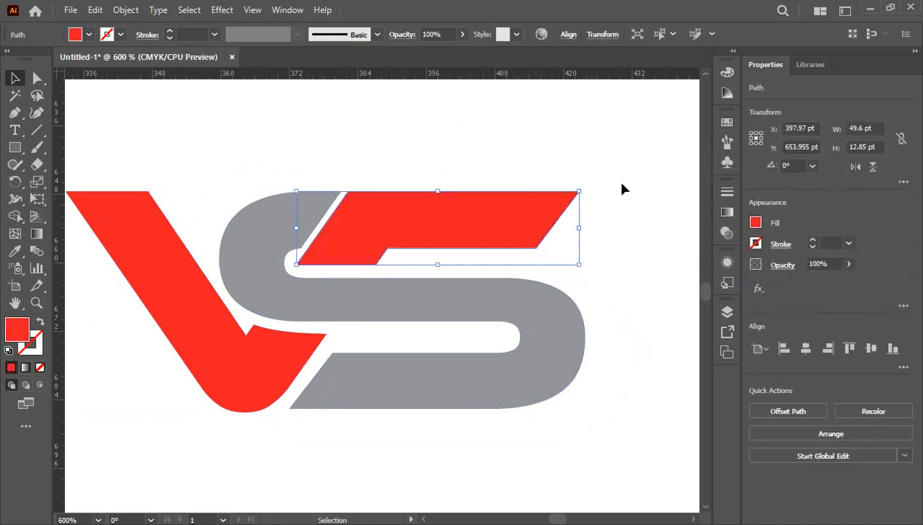
pyautogui.click(618, 188)
# Step: Add the text line "VACTOR STOCK" below the VS mark in Ethnocentric Regular, 12 pt
pyautogui.hotkey('ctrl', '-')
pyautogui.hotkey('ctrl', '-')
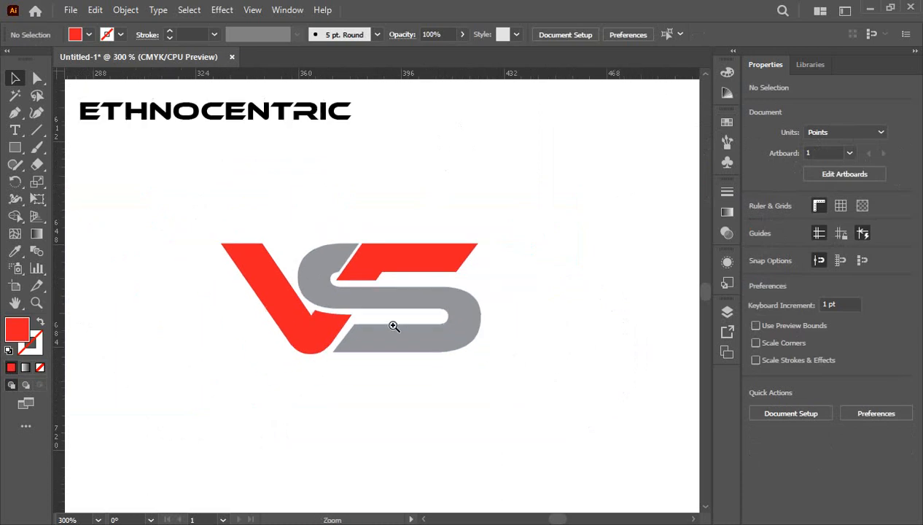
pyautogui.keyDown('ctrl'); pyautogui.click(394, 324); pyautogui.keyUp('ctrl')
pyautogui.moveTo(424, 312); pyautogui.dragTo(466, 301)
pyautogui.click(15, 132)
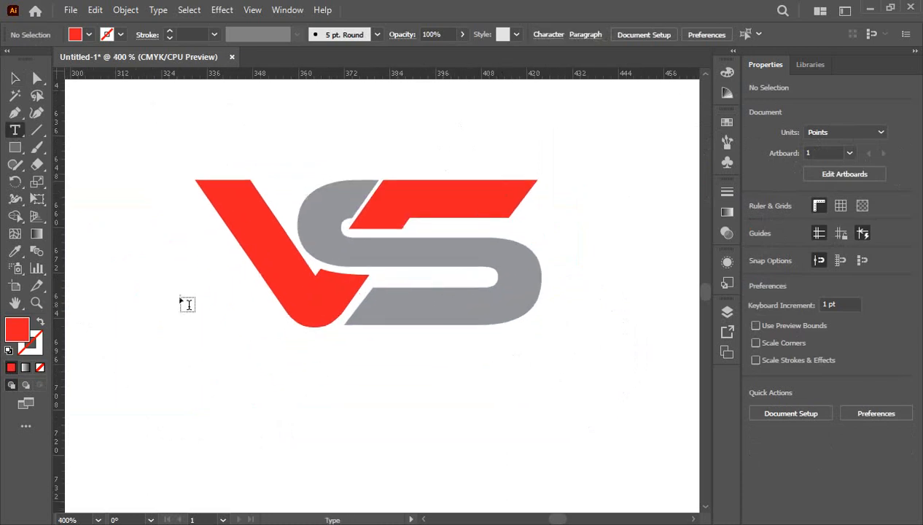
pyautogui.click(311, 422)
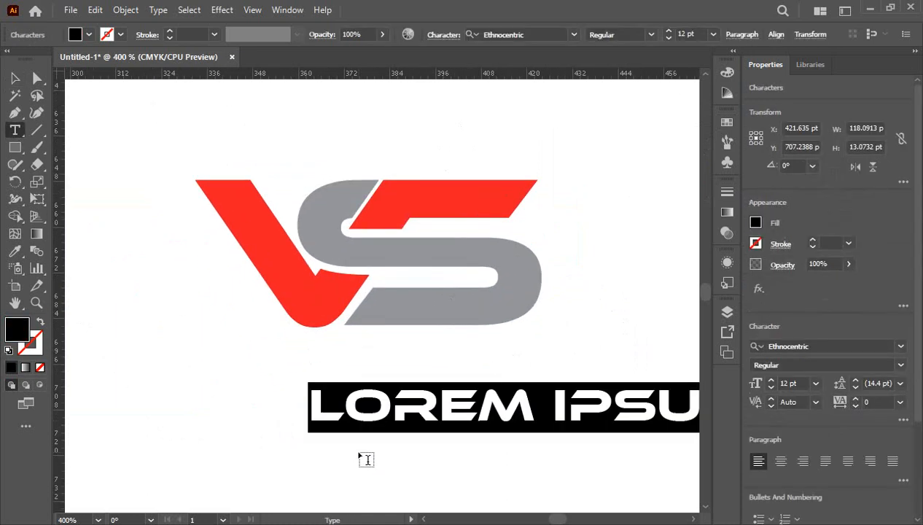
pyautogui.write('VACO')
pyautogui.press('BackSpace')
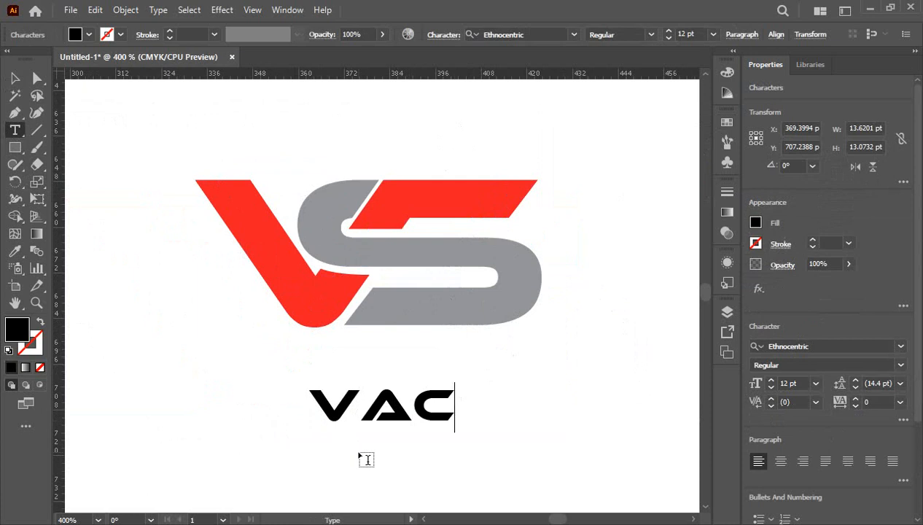
pyautogui.write('TOR S')
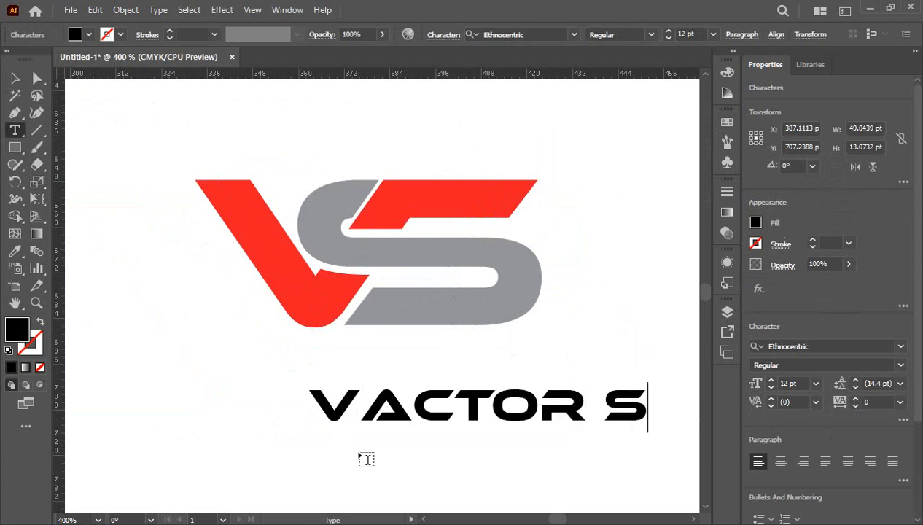
pyautogui.write('TO')
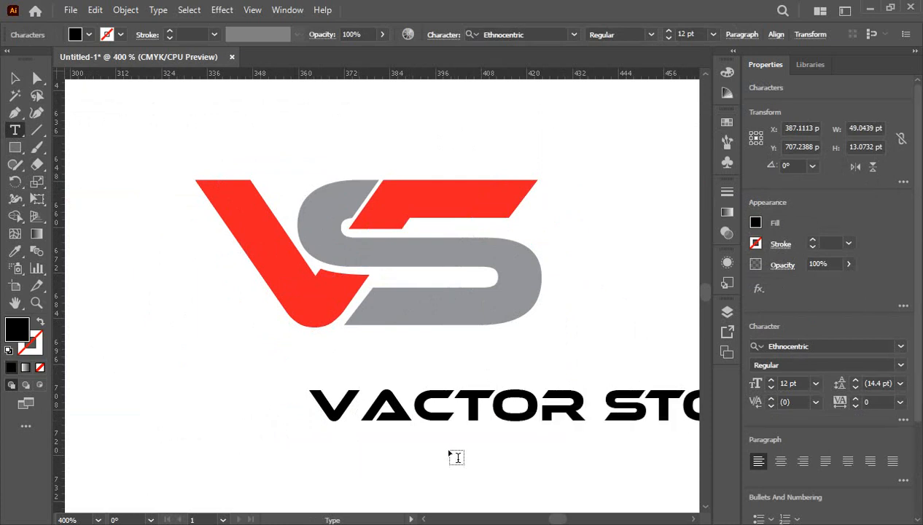
pyautogui.click(16, 80)
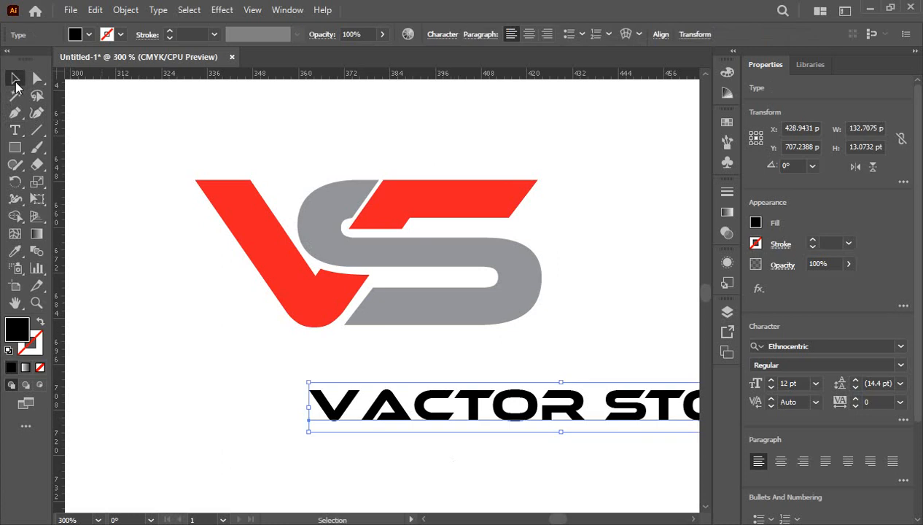
# Step: Move the VACTOR STOCK text up beneath the VS mark and scale it down proportionally to about 10.44 pt
pyautogui.hotkey('ctrl', '-')
pyautogui.moveTo(417, 406); pyautogui.dragTo(516, 453)
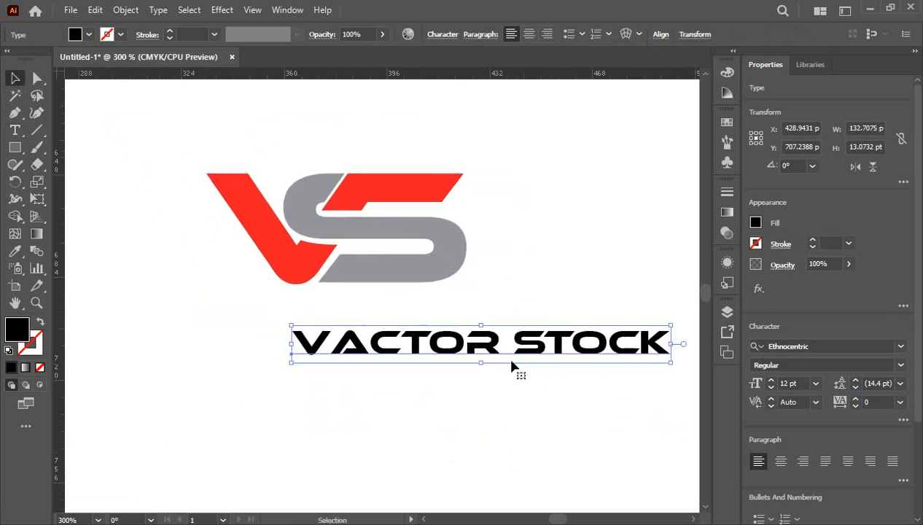
pyautogui.moveTo(511, 361); pyautogui.dragTo(404, 349)
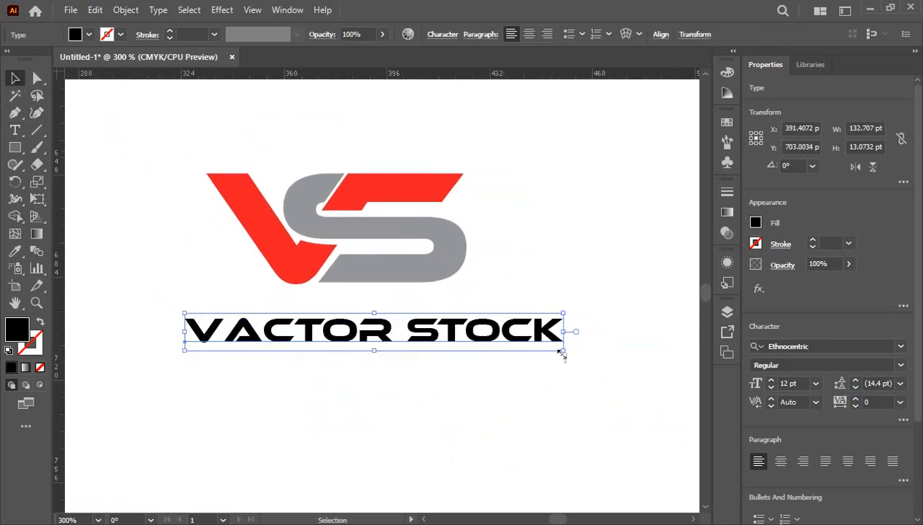
pyautogui.moveTo(560, 352); pyautogui.dragTo(538, 344)
# Step: Enlarge the whole VS mark proportionally about its centre until it is slightly wider than the VACTOR STOCK text
pyautogui.click(508, 208)
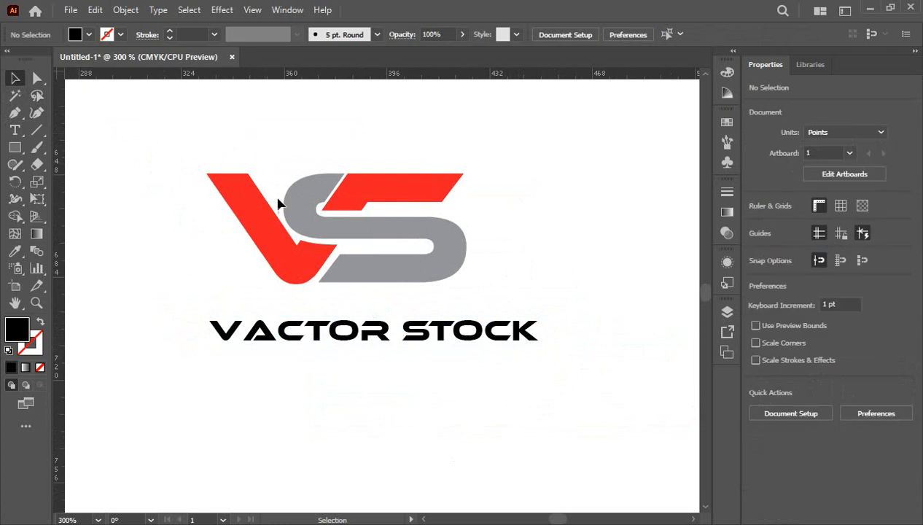
pyautogui.moveTo(483, 300); pyautogui.dragTo(514, 305)
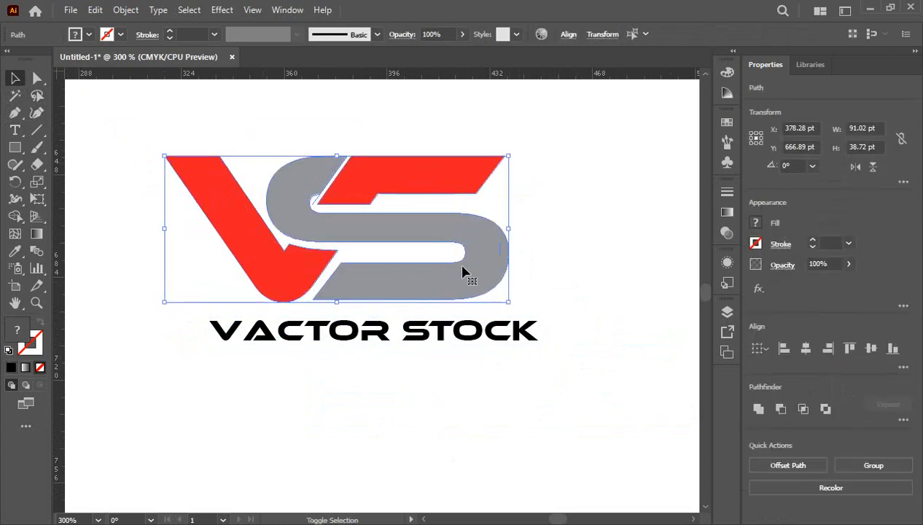
pyautogui.click(495, 260)
pyautogui.moveTo(478, 255); pyautogui.dragTo(501, 253)
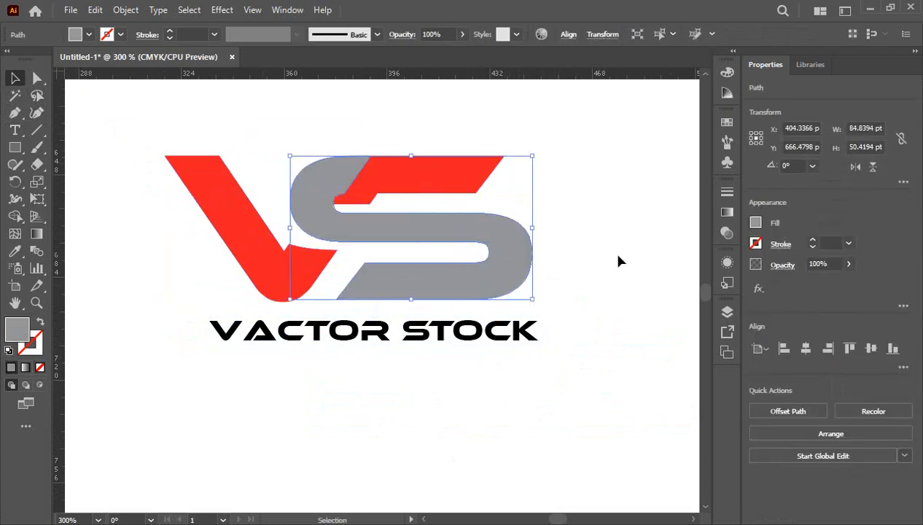
pyautogui.hotkey('ctrl', 'z')
# Step: Shift the complete VS mark to the right above the text and place a vertical guide through its centre
pyautogui.moveTo(165, 148); pyautogui.dragTo(550, 288)
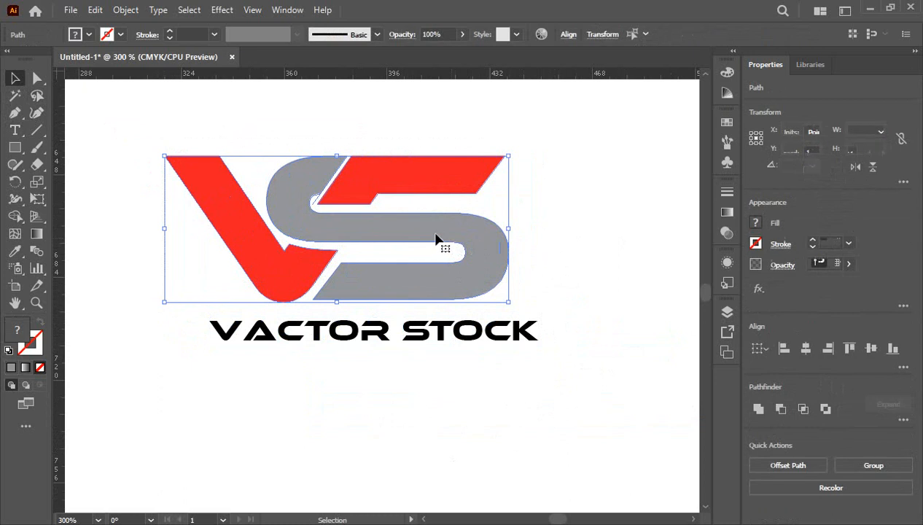
pyautogui.moveTo(434, 242); pyautogui.dragTo(488, 240)
pyautogui.moveTo(64, 296); pyautogui.dragTo(390, 305)
# Step: Nudge the VACTOR STOCK text 6 pt right and 3 pt up, centring it on the guide just beneath the mark
pyautogui.click(423, 337)
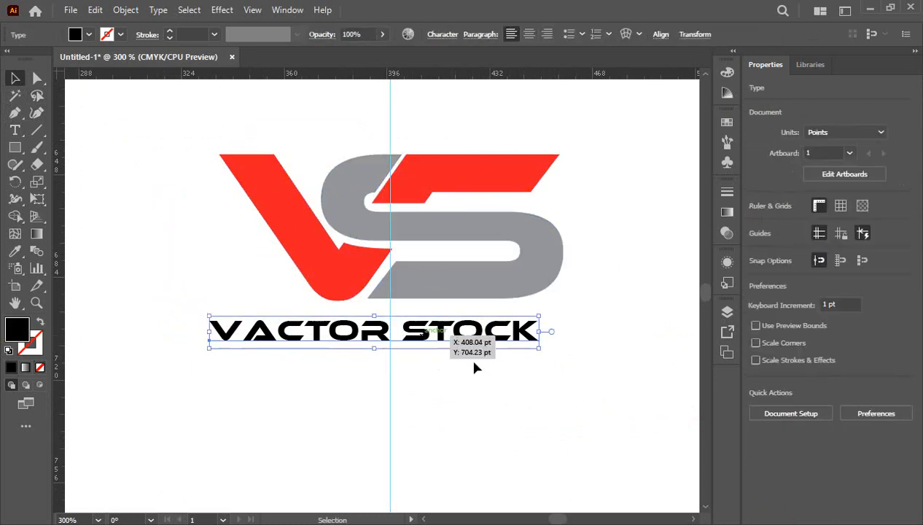
pyautogui.press('Right')
pyautogui.press('Right')
pyautogui.press('Right')
pyautogui.press('Right')
pyautogui.press('Right')
pyautogui.press('Right')
pyautogui.press('Right')
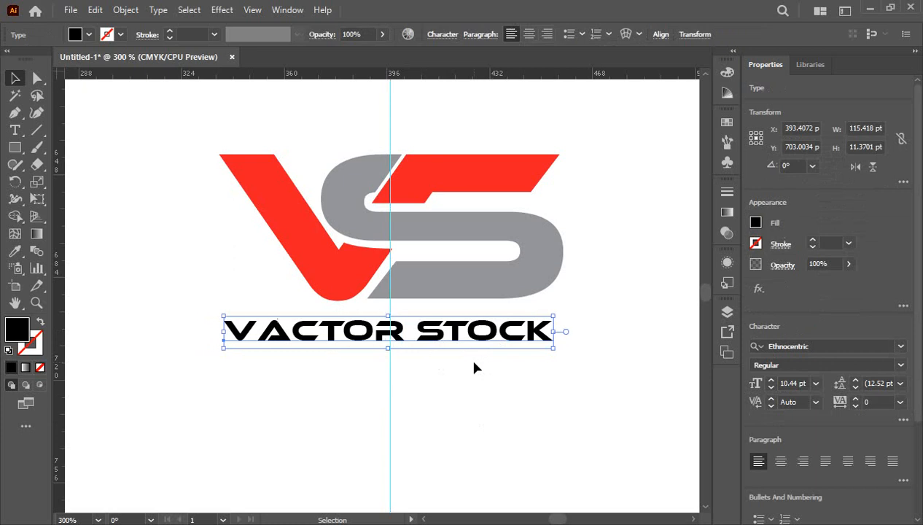
pyautogui.press('Up')
pyautogui.press('Up')
pyautogui.press('Up')
pyautogui.click(476, 360)
# Step: Recolor the VACTOR STOCK text with the grey sampled from the S using the Eyedropper
pyautogui.click(457, 328)
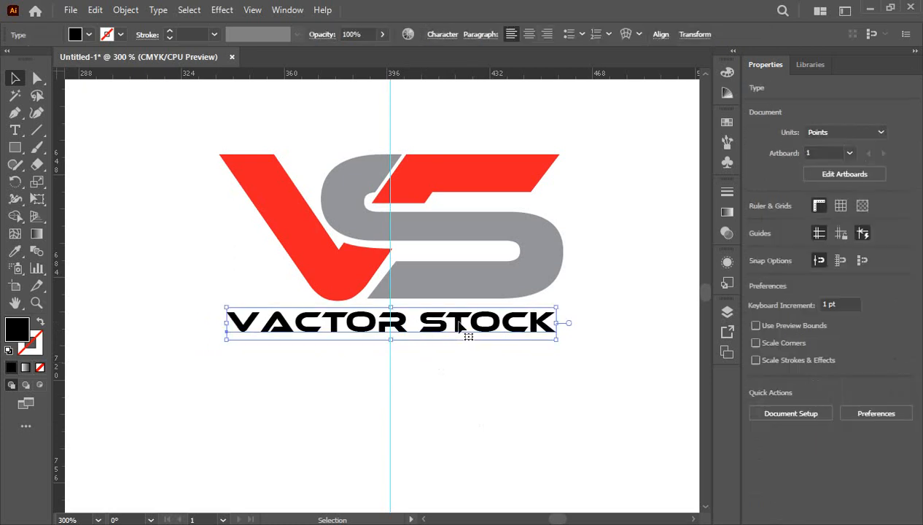
pyautogui.press('i')
pyautogui.click(463, 221)
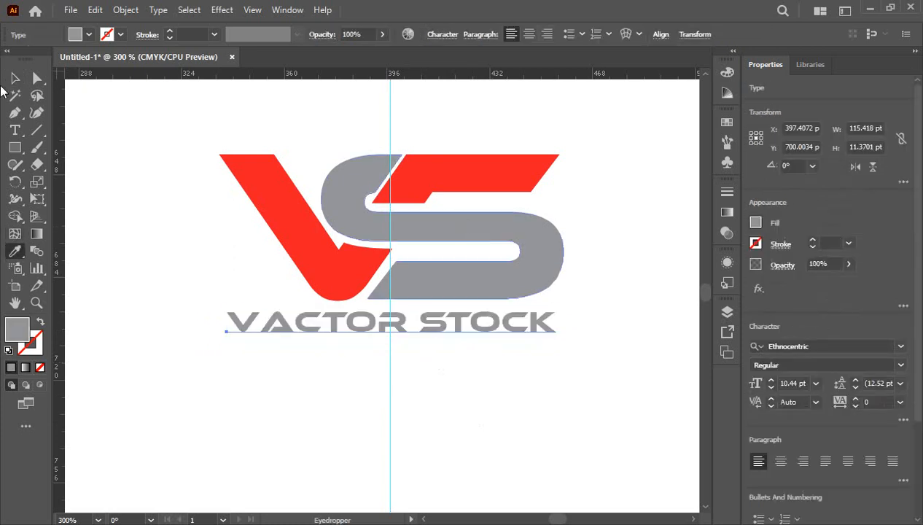
pyautogui.press('v')
pyautogui.click(445, 417)
# Step: Add a second text line "YOUR TAGLINE" below VACTOR STOCK in Ethnocentric Regular, 12 pt
pyautogui.press('t')
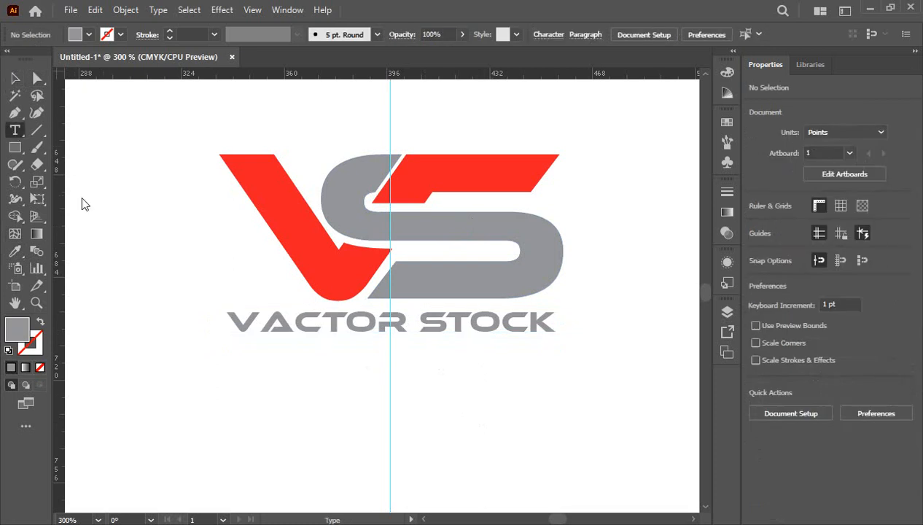
pyautogui.click(309, 430)
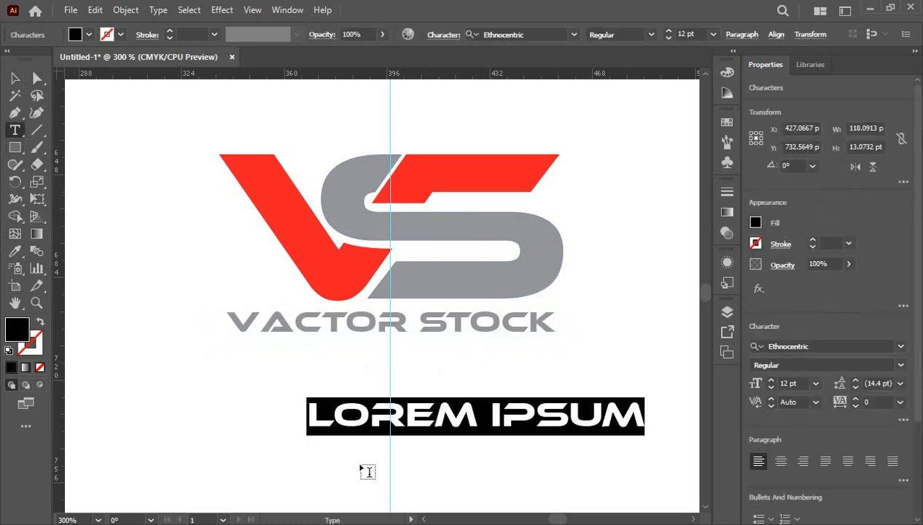
pyautogui.write('YOUR T')
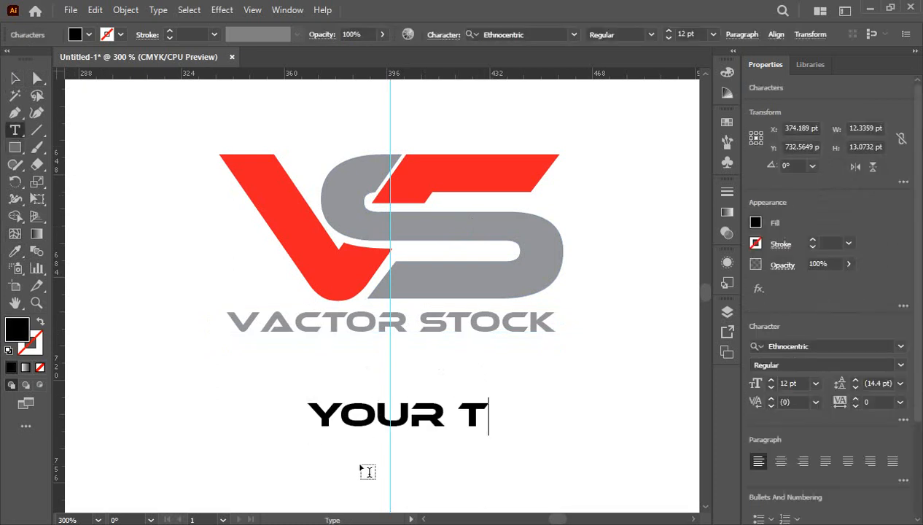
pyautogui.write('AGLINE')
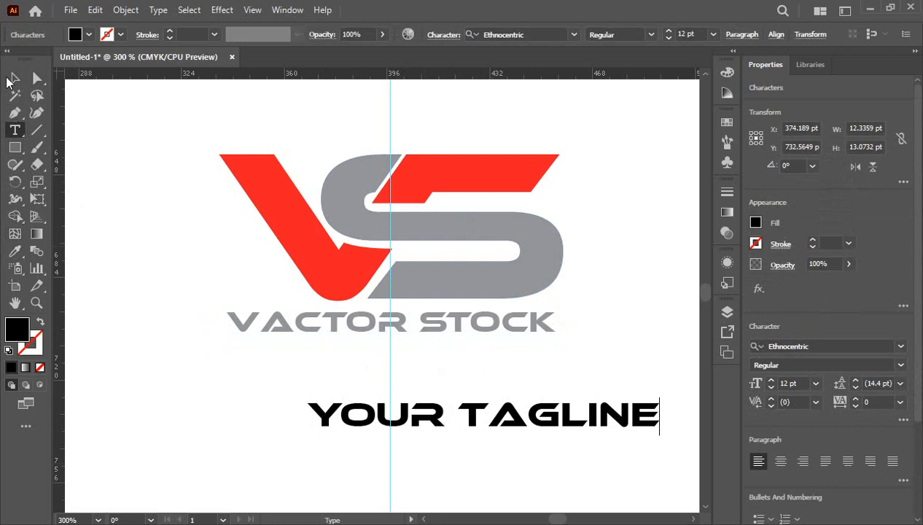
pyautogui.click(15, 78)
# Step: Scale the tagline down to about 7.96 pt and centre it on the guide directly under VACTOR STOCK
pyautogui.moveTo(658, 440); pyautogui.dragTo(618, 432)
pyautogui.moveTo(560, 426); pyautogui.dragTo(442, 361)
pyautogui.moveTo(525, 374); pyautogui.dragTo(470, 361)
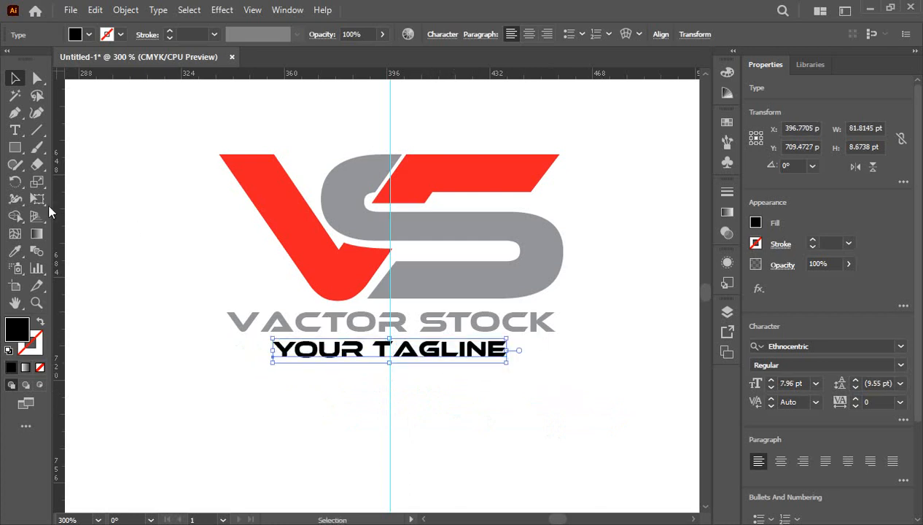
# Step: Recolor the tagline with the red sampled from the V using the Eyedropper
pyautogui.click(15, 250)
pyautogui.click(259, 173)
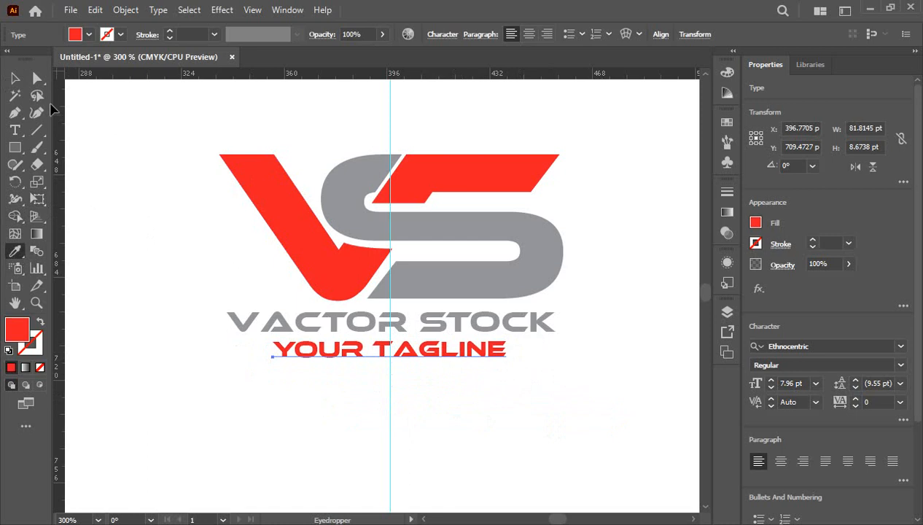
pyautogui.click(15, 78)
pyautogui.click(134, 211)
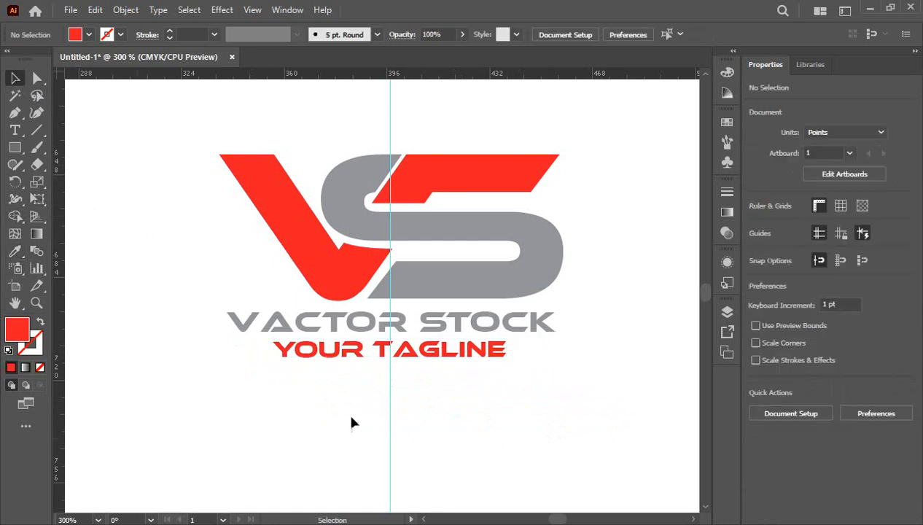
# Step: Delete the vertical guide running through the logo
pyautogui.moveTo(352, 423); pyautogui.dragTo(511, 464)
pyautogui.press('Delete')
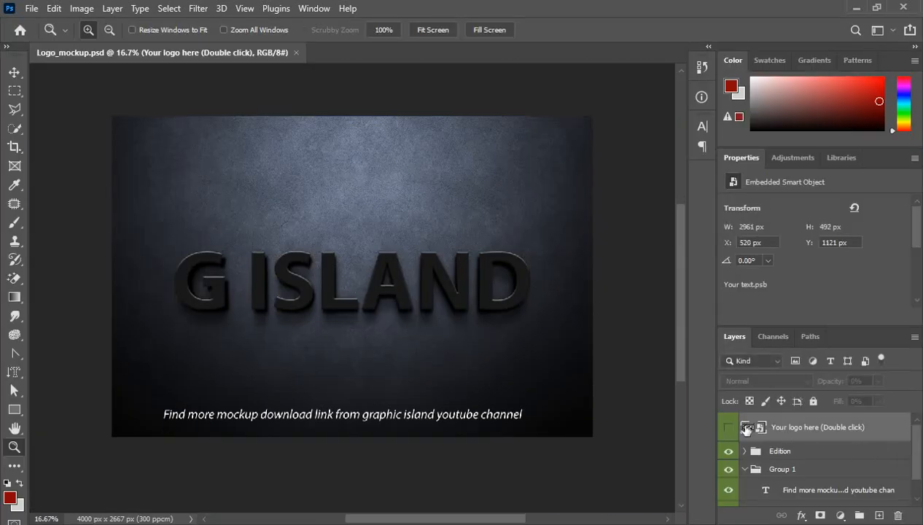
# Step: Open the "Your logo here" smart object in the Photoshop mockup and place the complete VS logo with both text lines from Illustrator into it
pyautogui.doubleClick(745, 428)
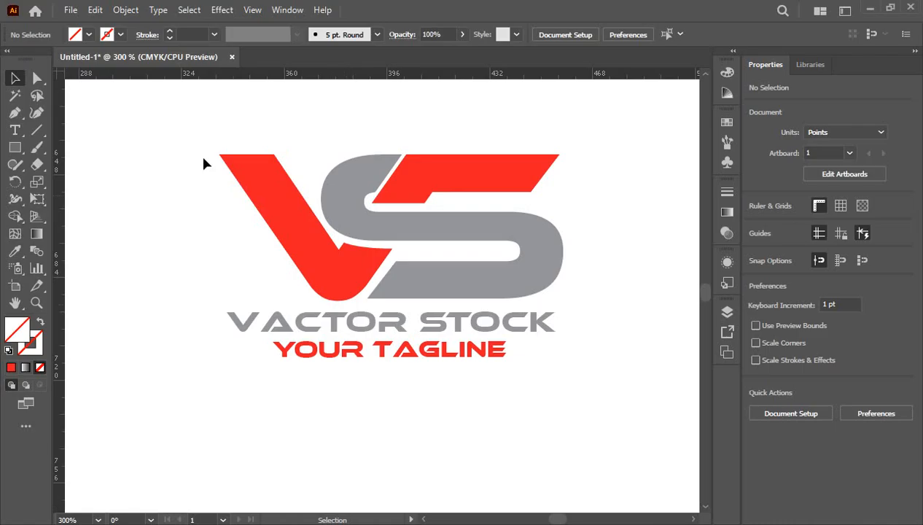
pyautogui.moveTo(189, 124); pyautogui.dragTo(571, 389)
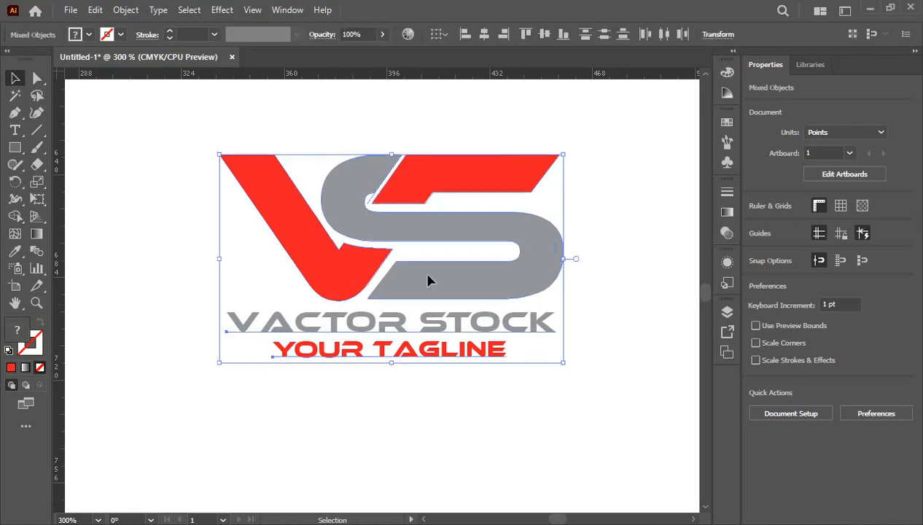
pyautogui.moveTo(426, 284); pyautogui.dragTo(371, 301)
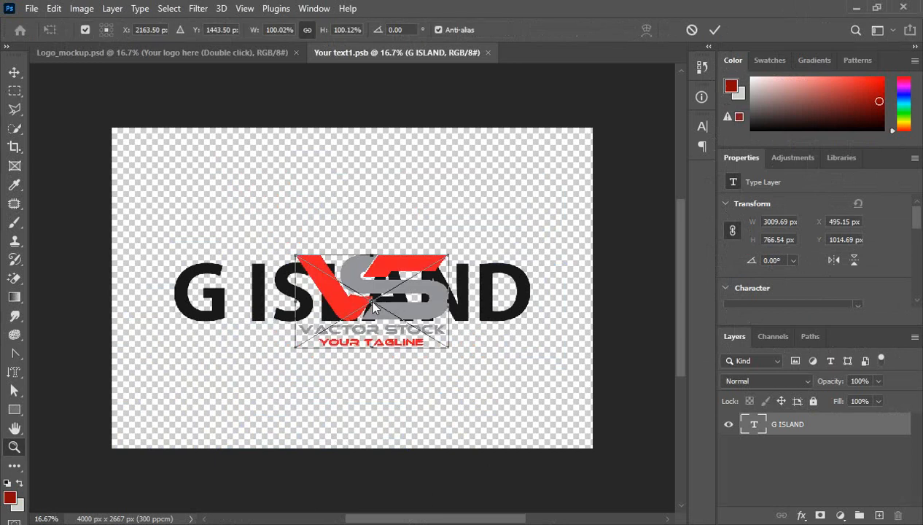
# Step: Enlarge the placed logo proportionally to about 177% and centre it on the smart object's canvas
pyautogui.moveTo(456, 355); pyautogui.dragTo(488, 375)
pyautogui.moveTo(419, 301); pyautogui.dragTo(399, 287)
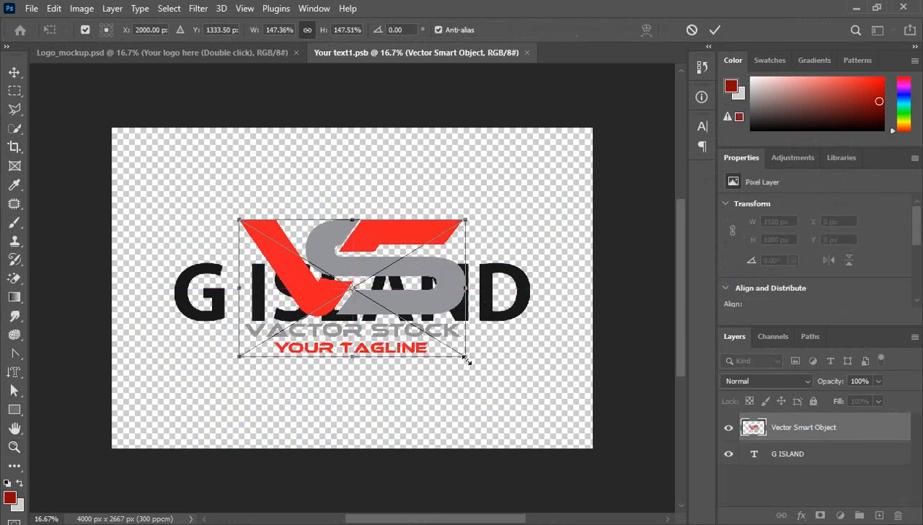
pyautogui.moveTo(466, 357); pyautogui.dragTo(489, 369)
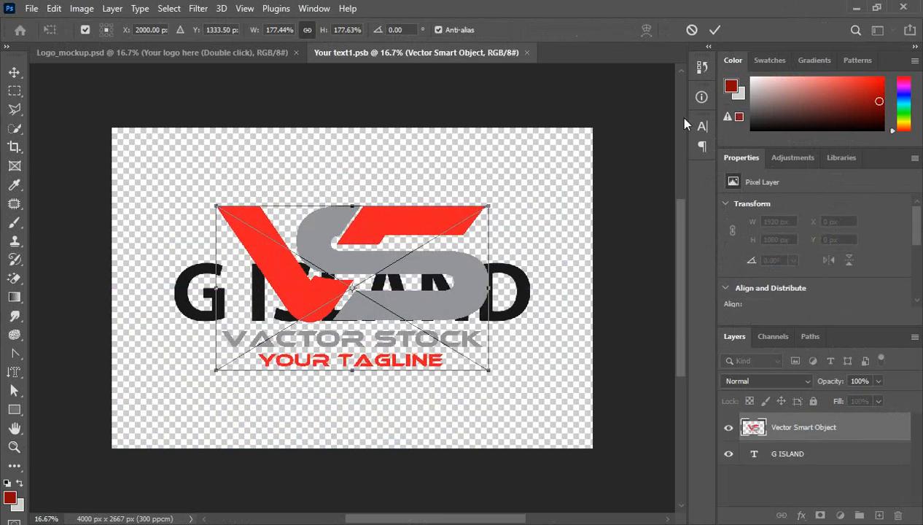
pyautogui.click(715, 30)
# Step: Hide the G ISLAND placeholder text layer, save the smart object and return to Logo_mockup.psd
pyautogui.click(728, 454)
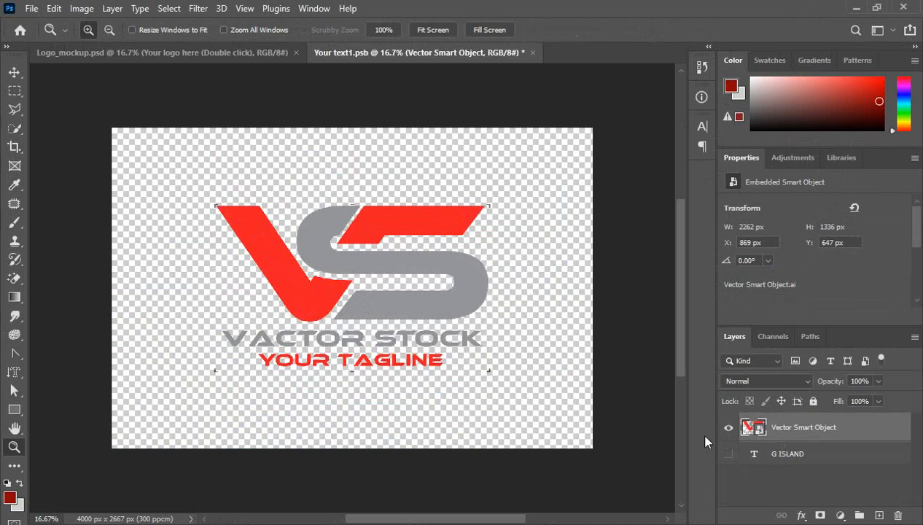
pyautogui.hotkey('ctrl', 's')
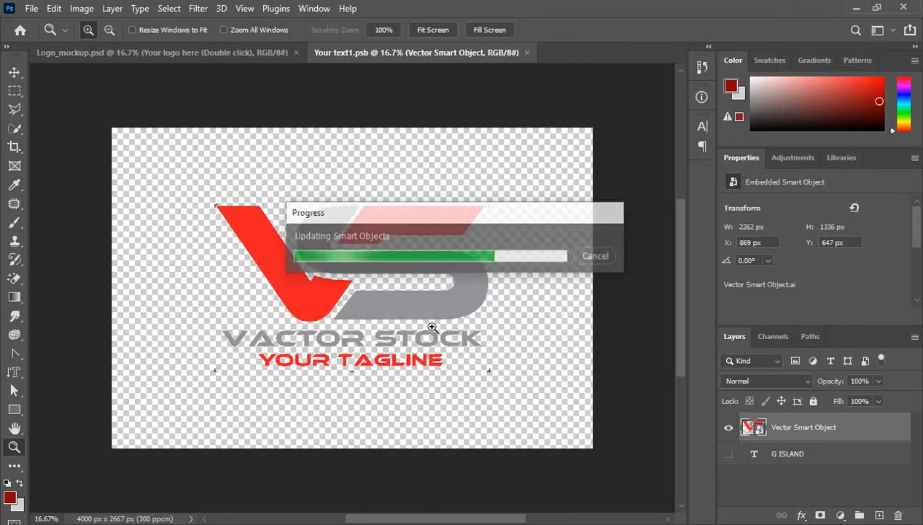
pyautogui.click(225, 55)
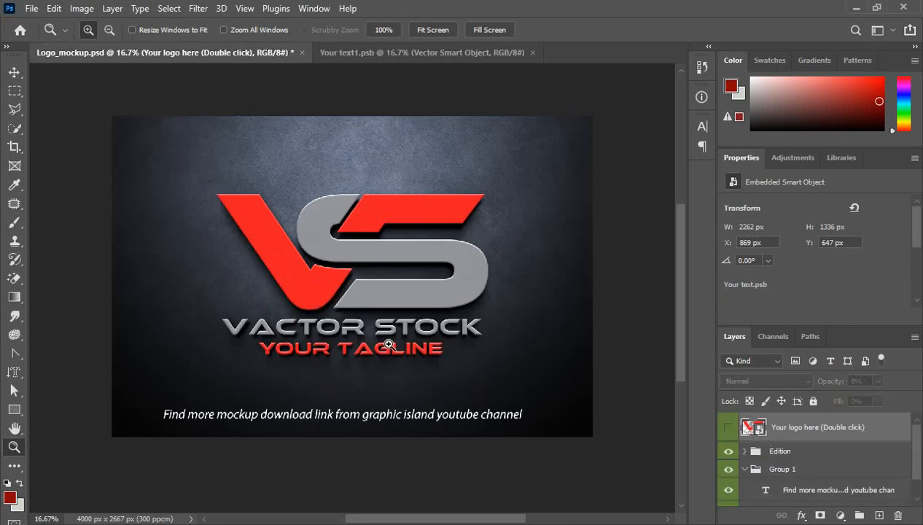
# Step: Examine the VS logo, company name and tagline in the mockup at 25% magnification
pyautogui.click(14, 148)
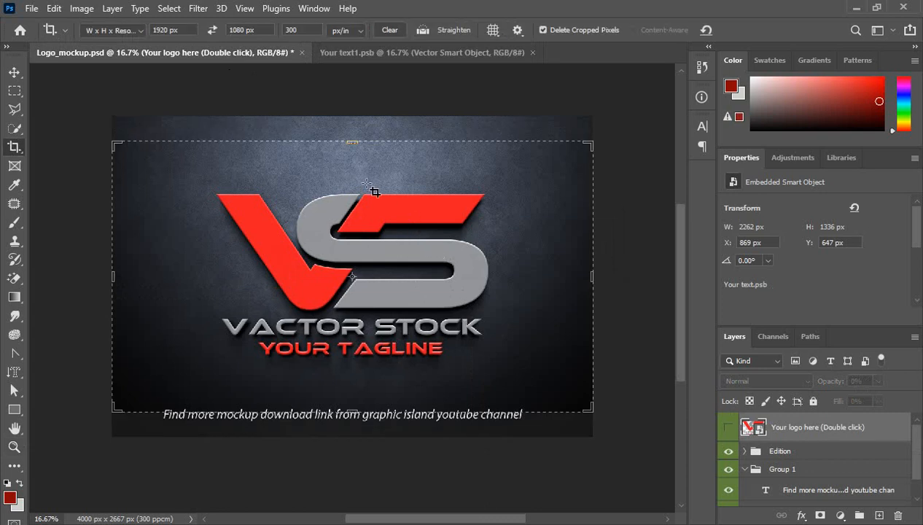
pyautogui.hotkey('ctrl', '+')
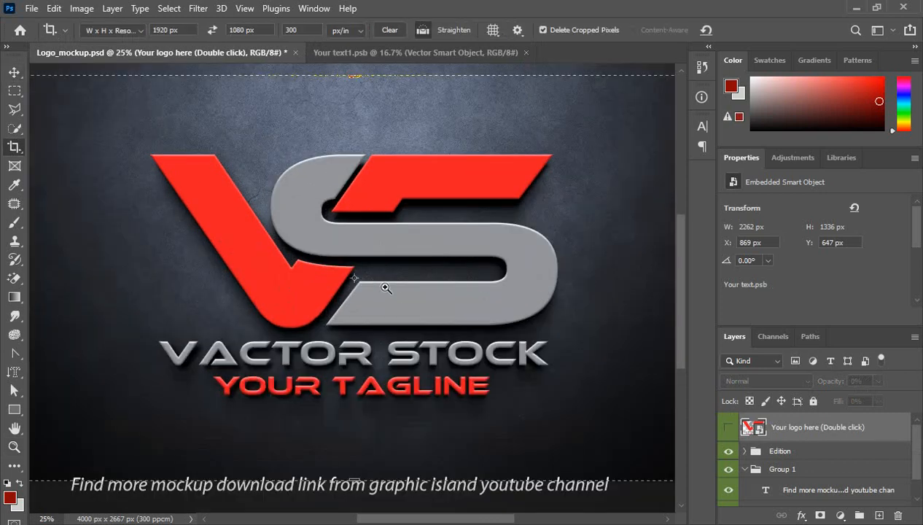
pyautogui.moveTo(477, 261); pyautogui.dragTo(484, 298)
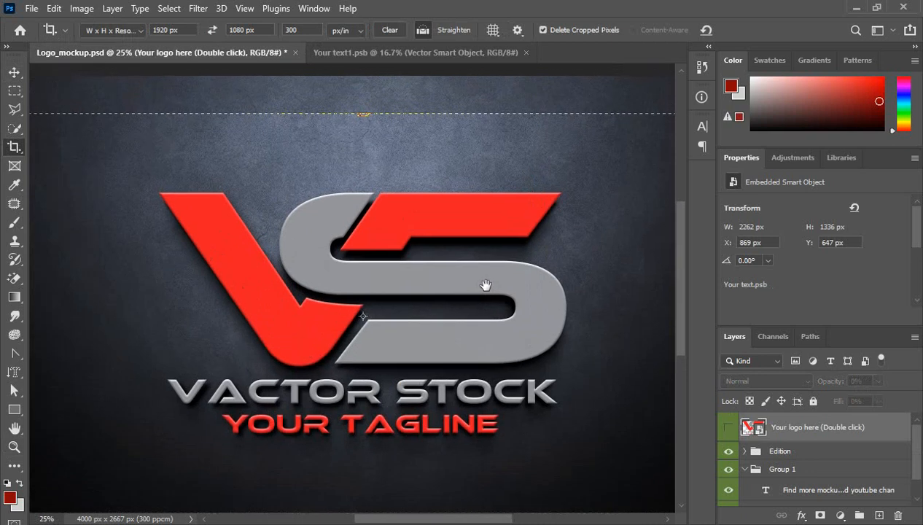
pyautogui.click(14, 72)
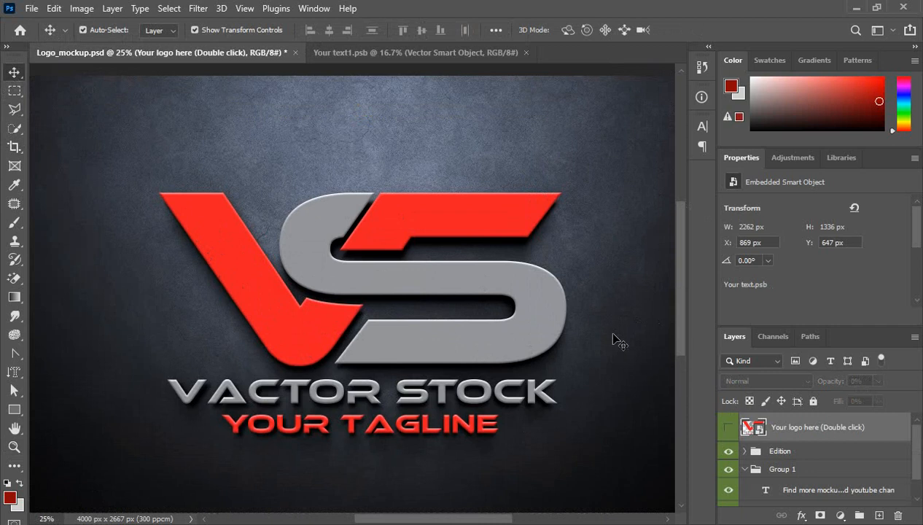
pyautogui.scroll(-1, 617, 340)
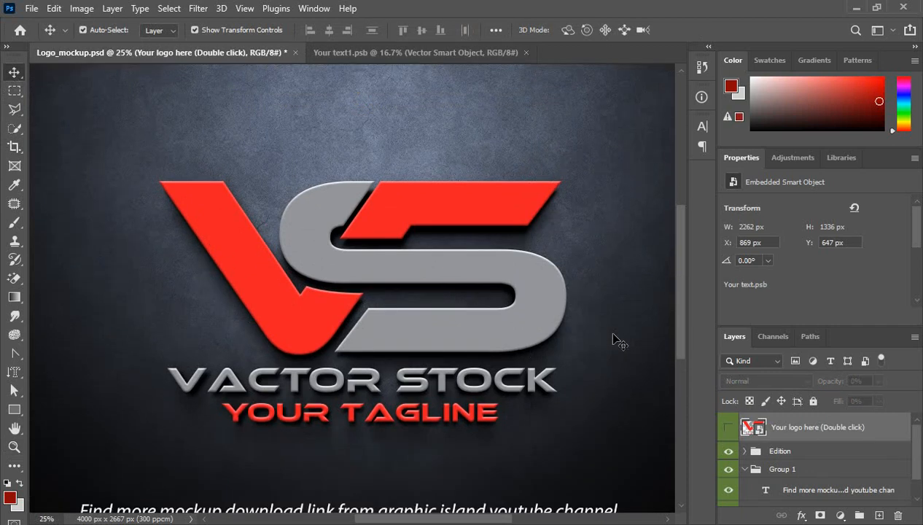
pyautogui.scroll(1, 617, 341)
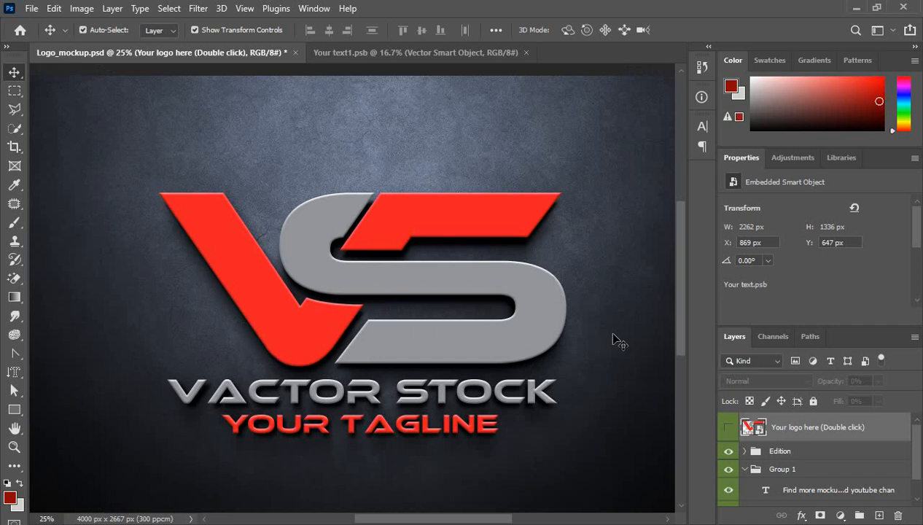